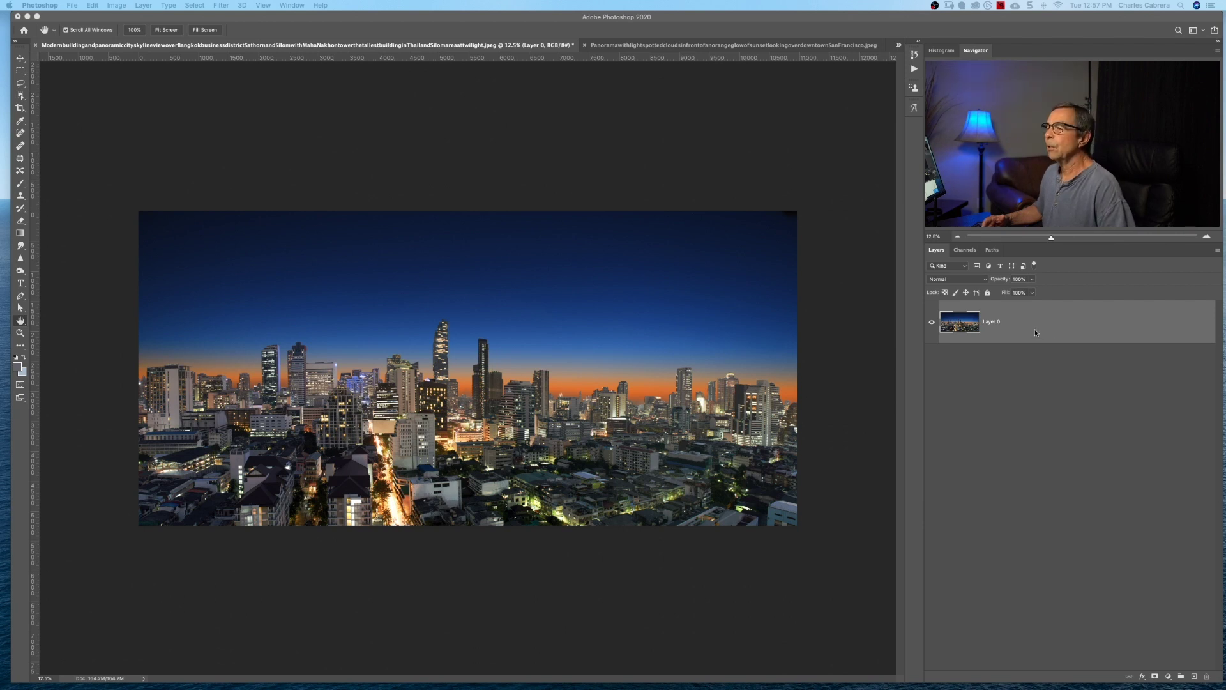
- Apply a Levels adjustment directly to Layer 0 that darkens the midtones of the skyline photo
{"action": "left_click", "coordinate": [116, 7]}
{"action": "mouse_move", "coordinate": [135, 32]}
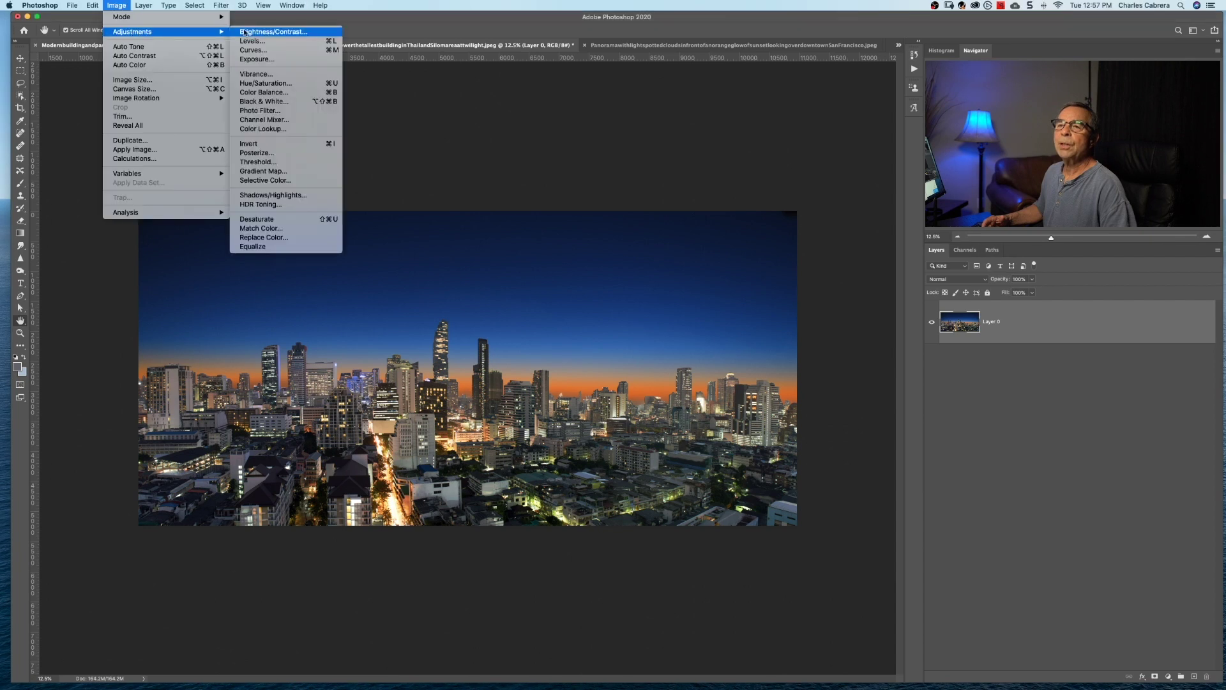
{"action": "left_click", "coordinate": [272, 42]}
{"action": "left_click_drag", "start_coordinate": [811, 271], "coordinate": [834, 276]}
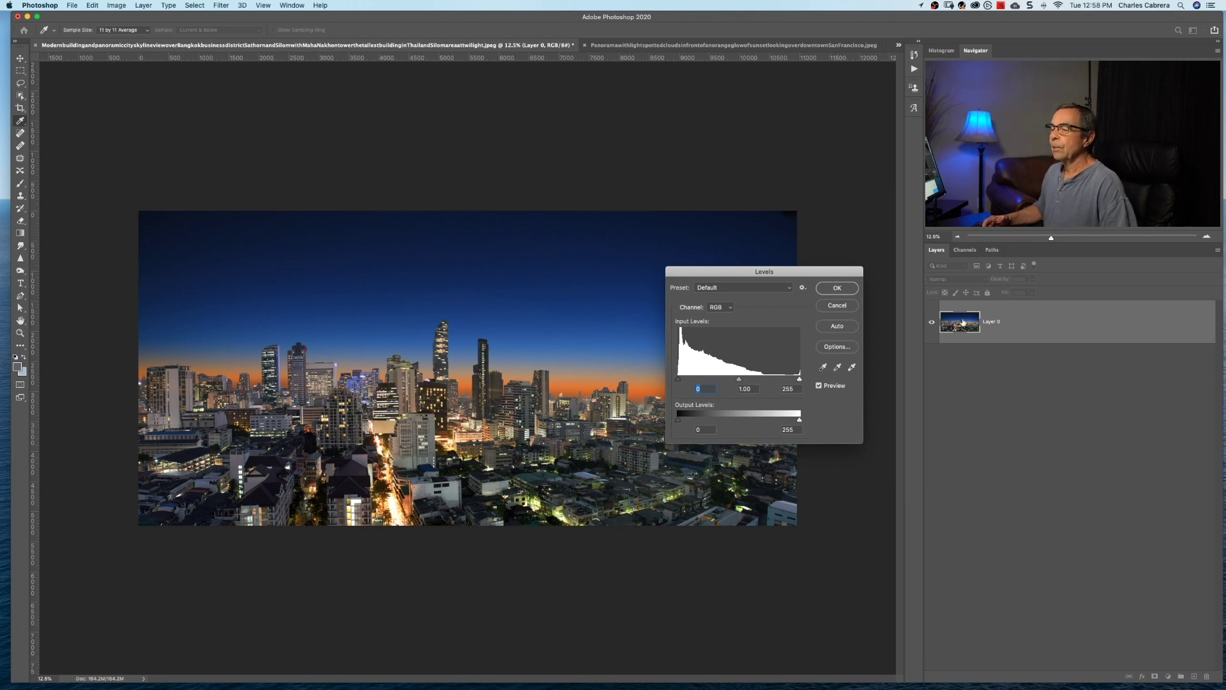
{"action": "left_click_drag", "start_coordinate": [740, 379], "coordinate": [752, 381]}
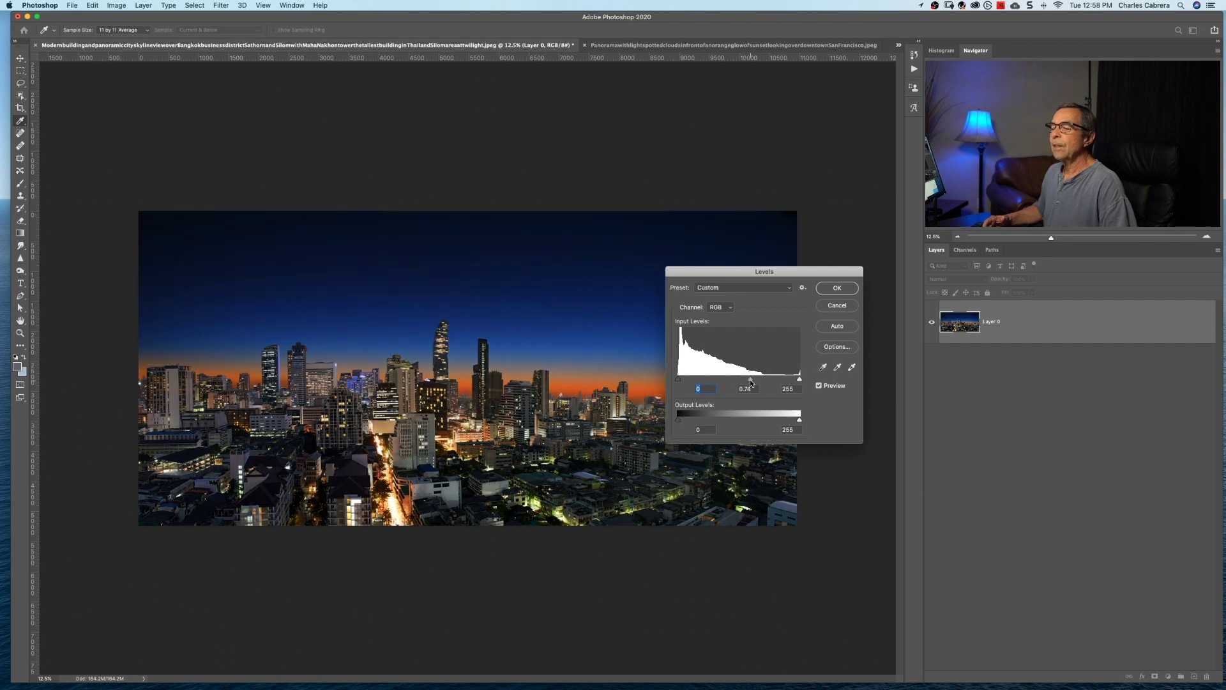
{"action": "left_click", "coordinate": [832, 289]}
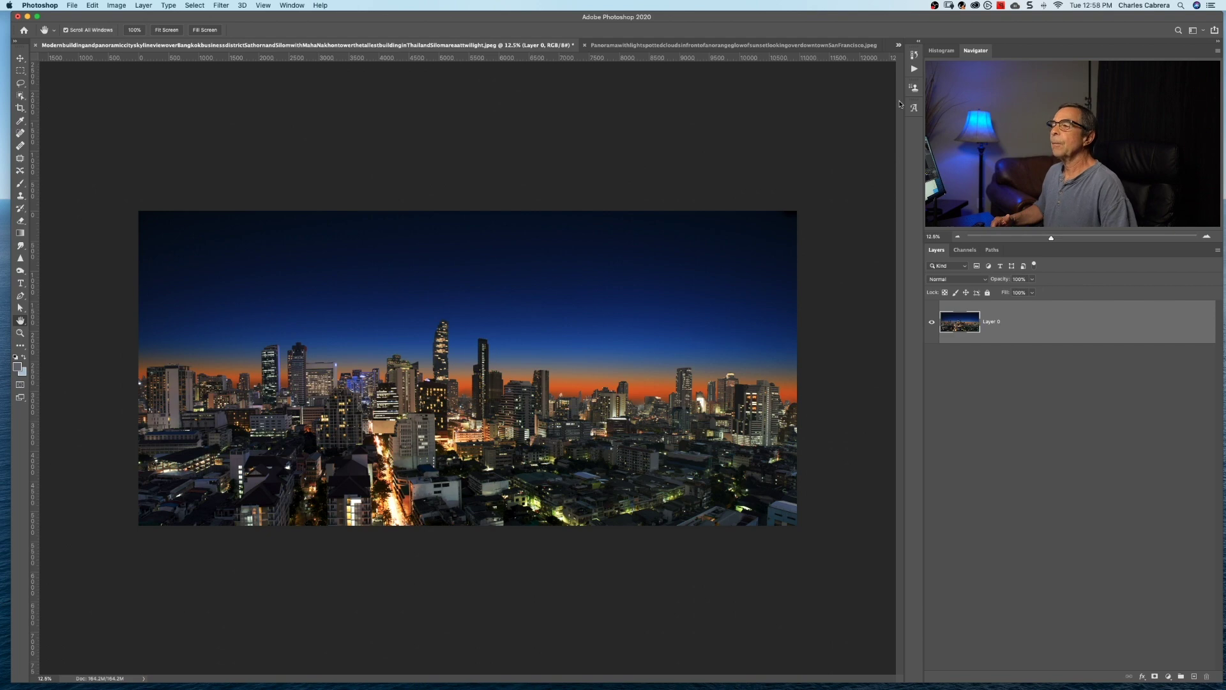
- Show the edit history and convert Layer 0 to a smart object
{"action": "left_click", "coordinate": [915, 56]}
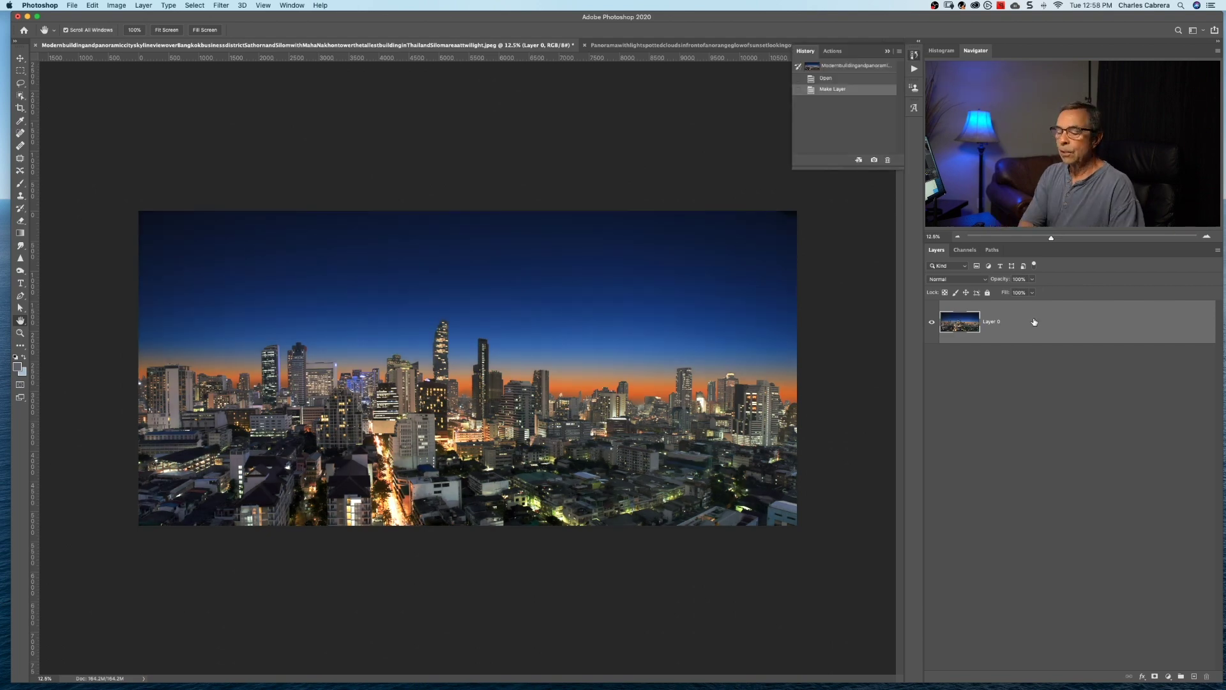
{"action": "right_click", "coordinate": [1033, 325]}
{"action": "left_click", "coordinate": [1061, 401]}
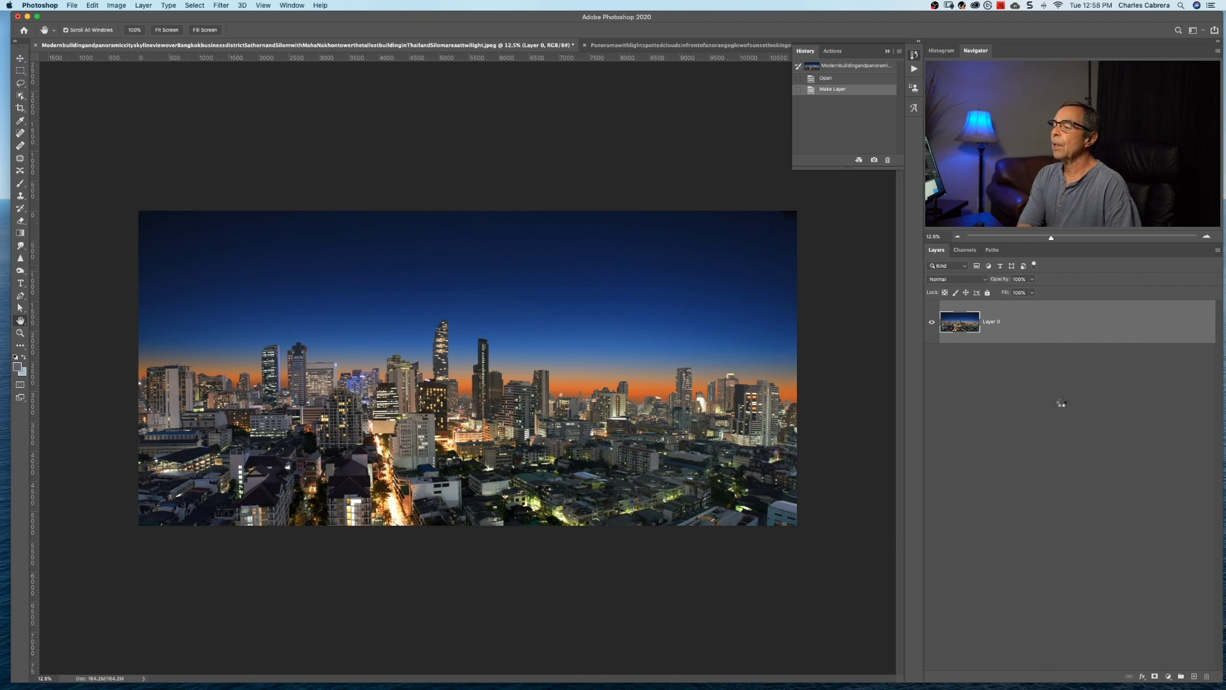
- Apply Levels to the smart object with the white input level lowered to 200
{"action": "left_click", "coordinate": [117, 7]}
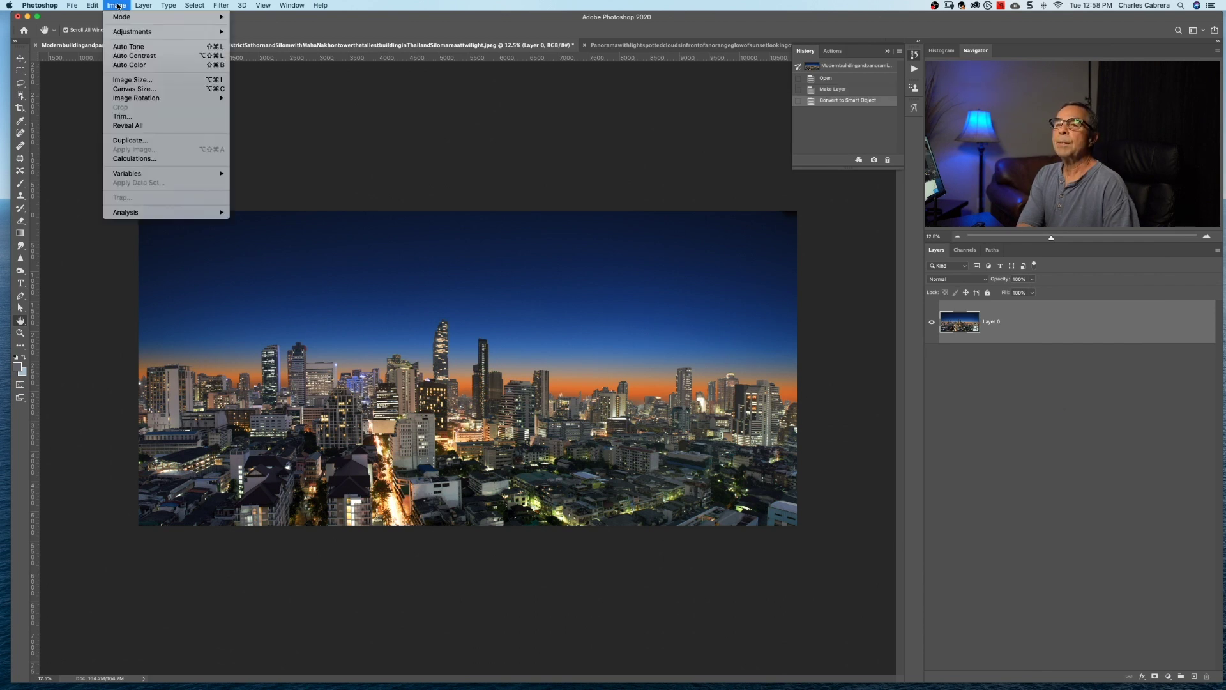
{"action": "mouse_move", "coordinate": [134, 32]}
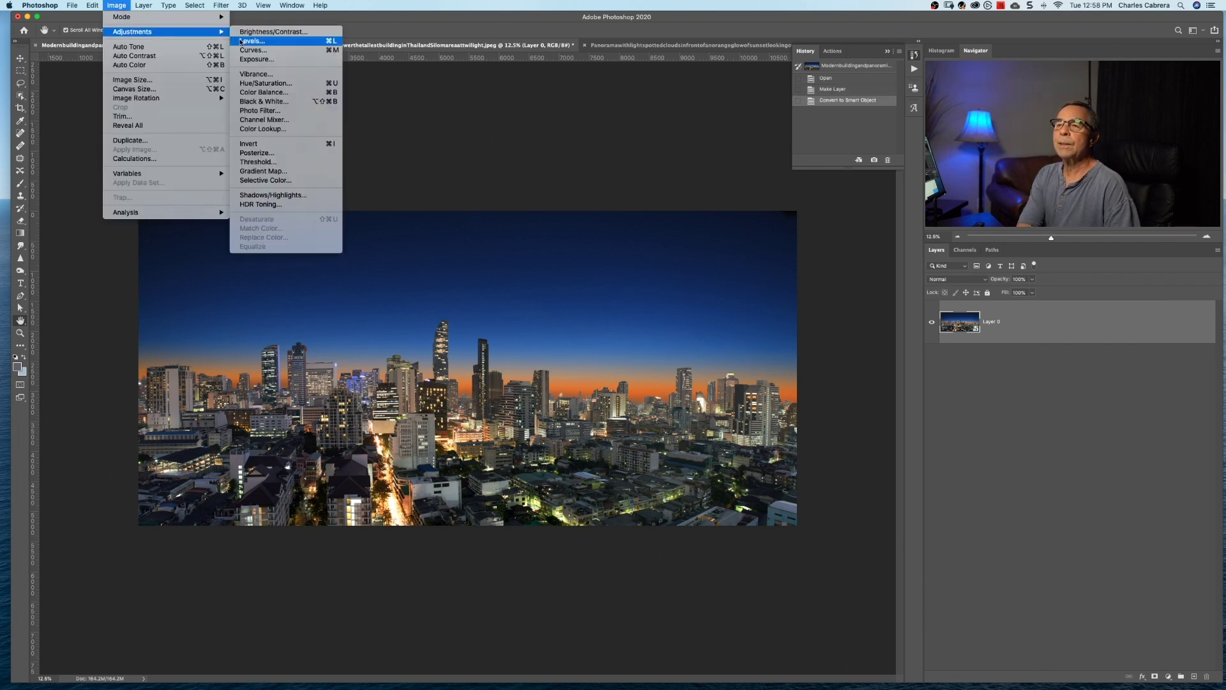
{"action": "left_click", "coordinate": [241, 42]}
{"action": "left_click_drag", "start_coordinate": [708, 304], "coordinate": [683, 305]}
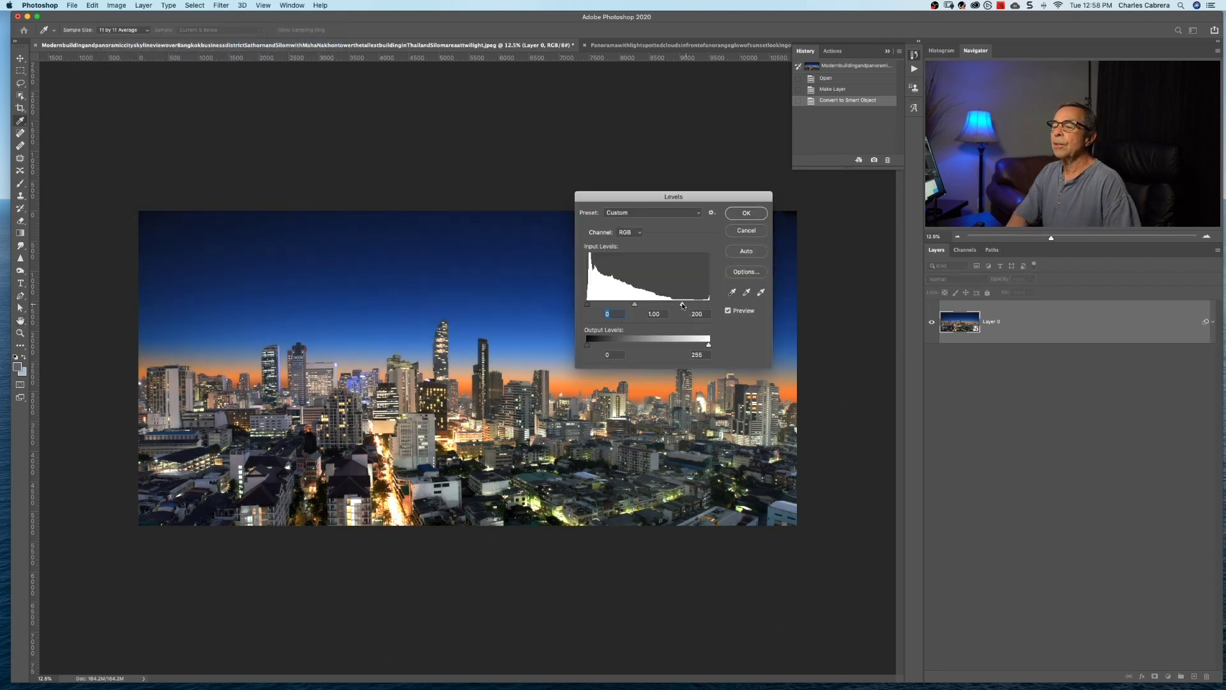
{"action": "left_click", "coordinate": [744, 213]}
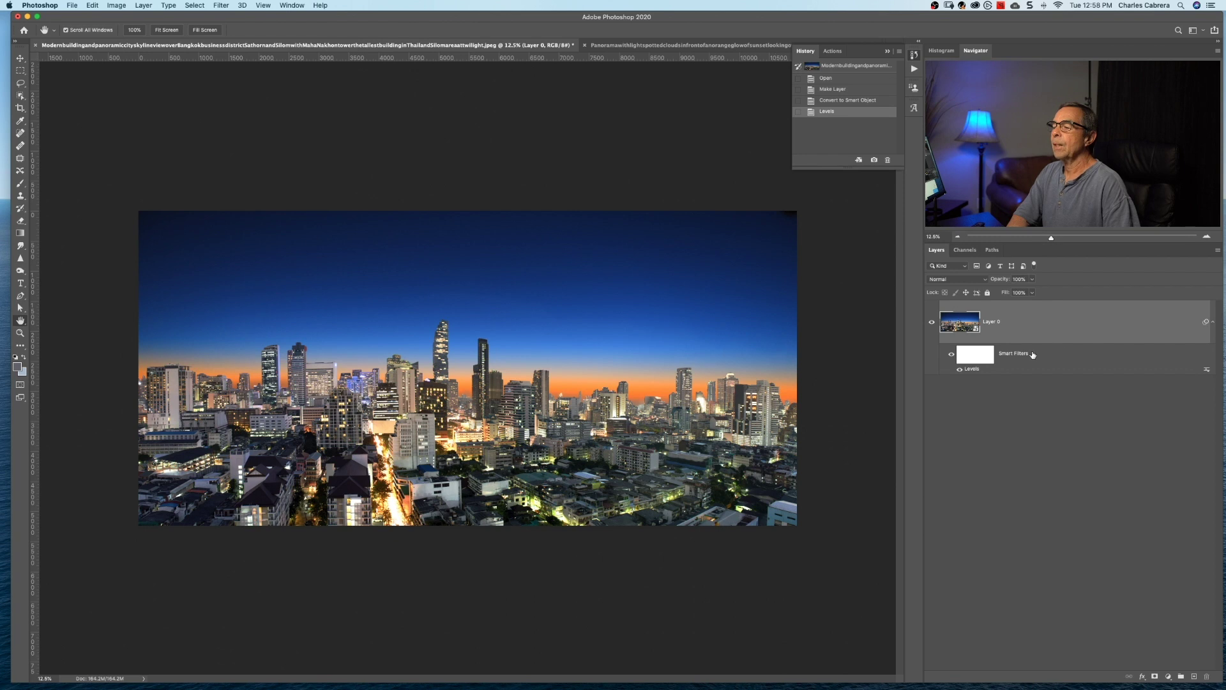
- Reopen the Levels smart filter on Layer 0 and darken its midtones
{"action": "double_click", "coordinate": [972, 370]}
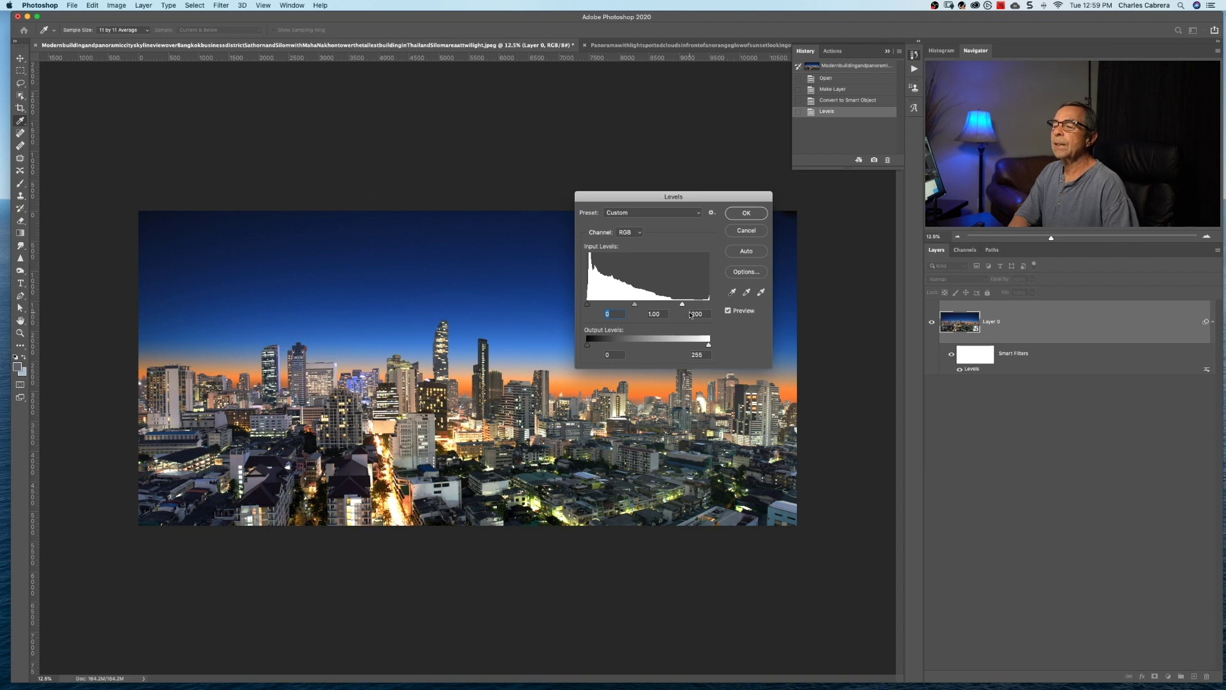
{"action": "left_click_drag", "start_coordinate": [635, 306], "coordinate": [644, 308]}
{"action": "left_click", "coordinate": [736, 216]}
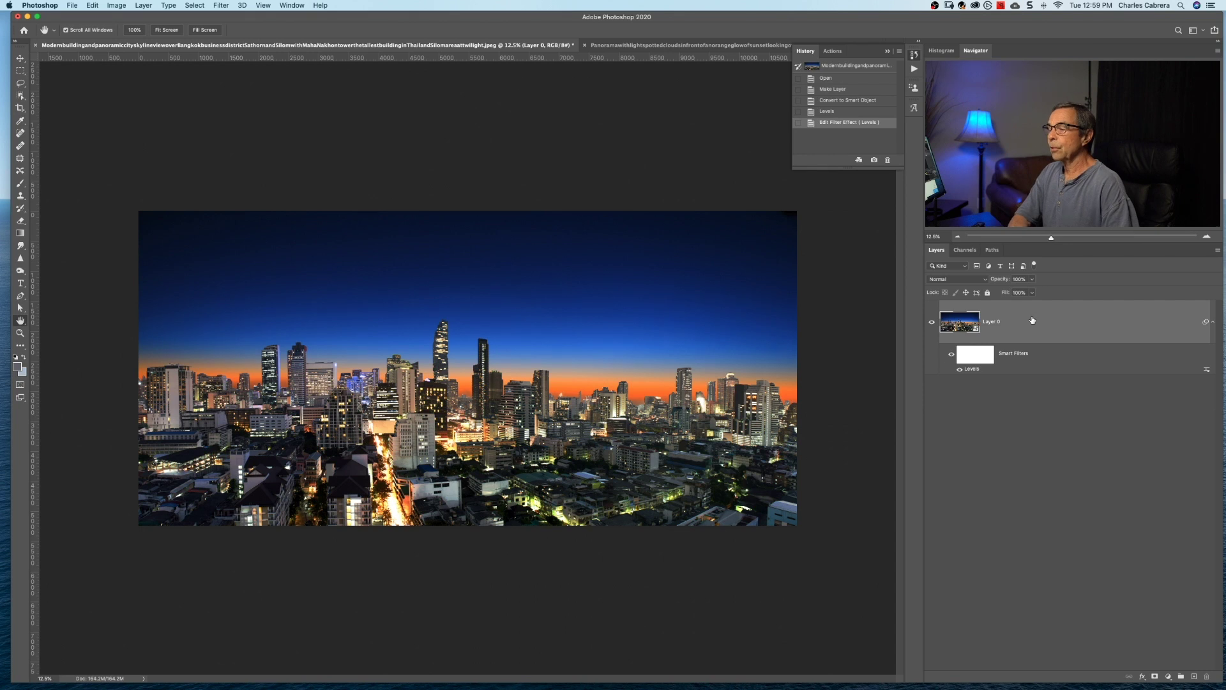
- Undo both Levels smart filter edits and the smart object conversion
{"action": "key", "text": "super+z"}
{"action": "key", "text": "super+z"}
{"action": "key", "text": "super+z"}
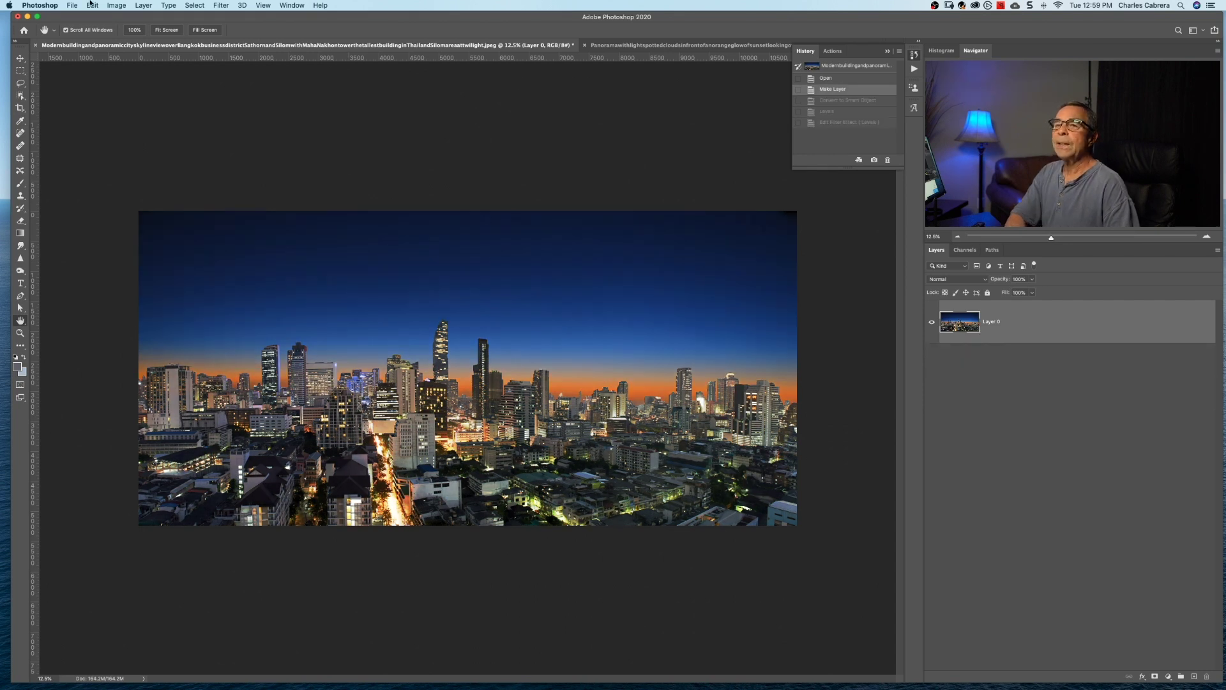
- Add a Levels adjustment layer named Levels 1 above Layer 0, in Normal mode at 100% opacity
{"action": "left_click", "coordinate": [144, 5]}
{"action": "mouse_move", "coordinate": [211, 135]}
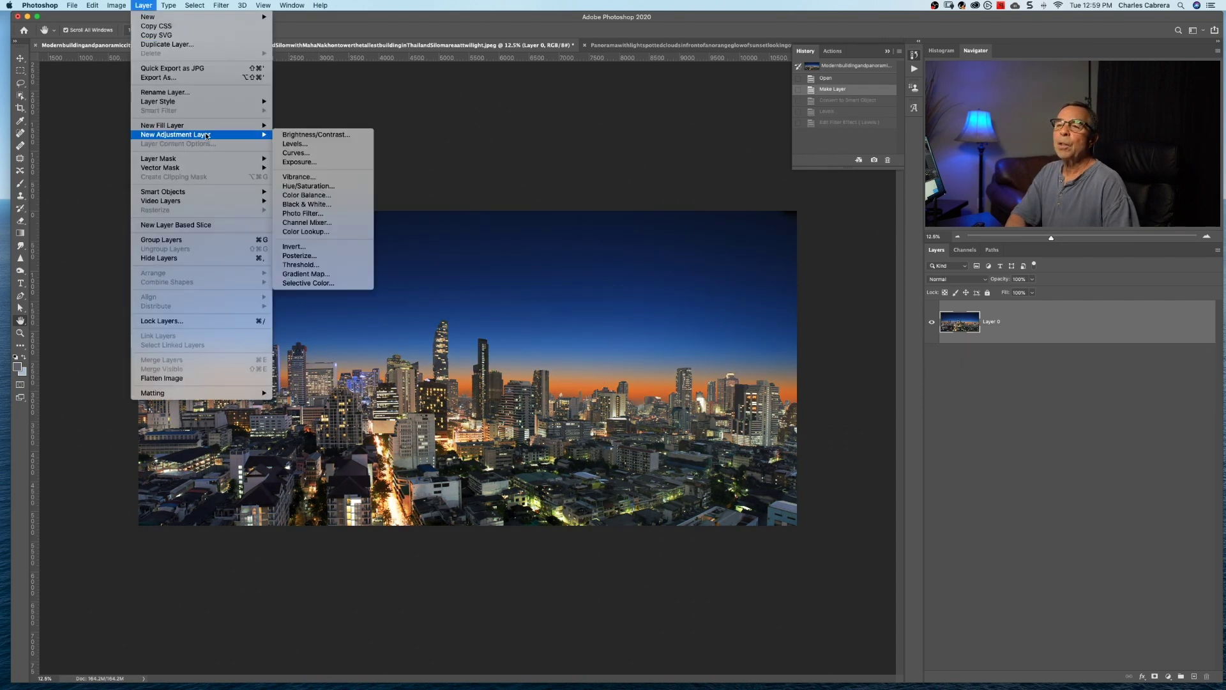
{"action": "left_click", "coordinate": [295, 144]}
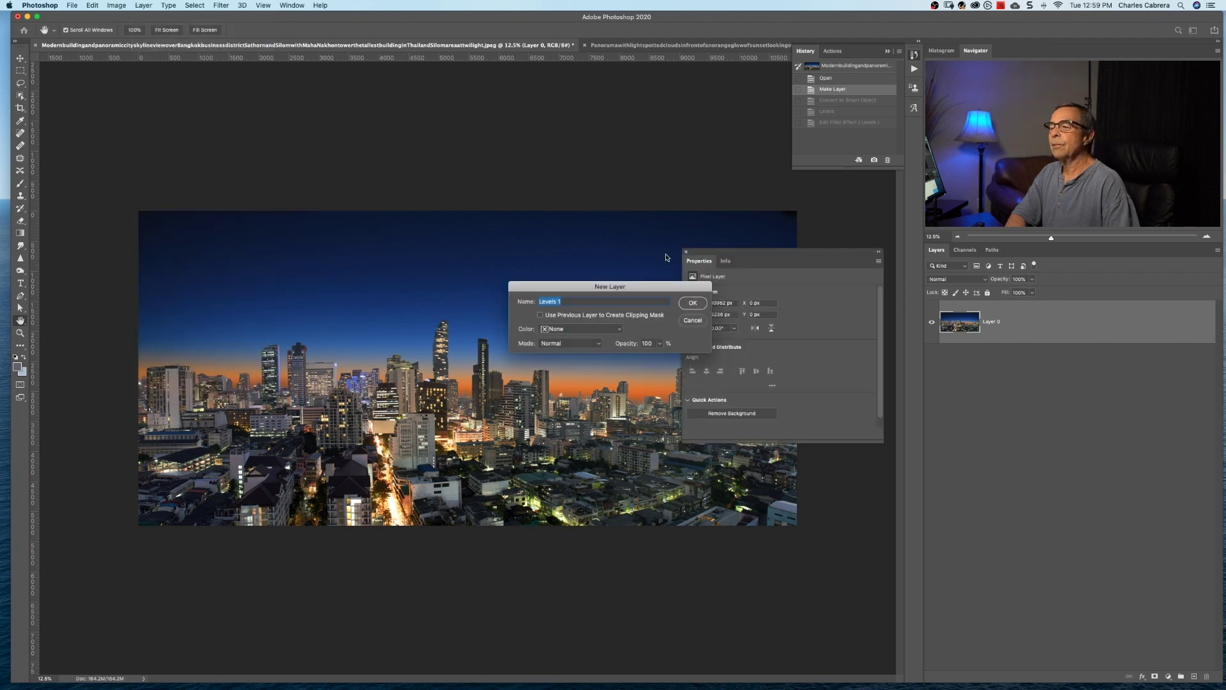
{"action": "left_click", "coordinate": [694, 303]}
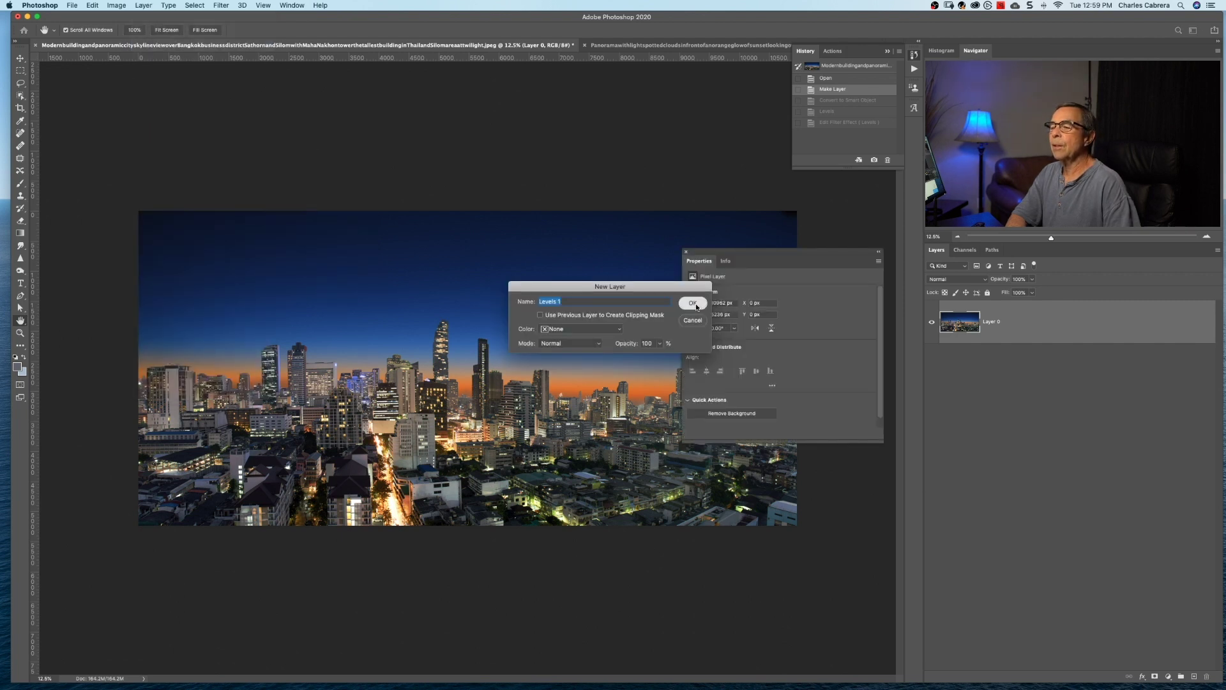
- Lower the white input level of the Levels 1 layer to about 198, and check that its settings can be reopened
{"action": "left_click", "coordinate": [1006, 314]}
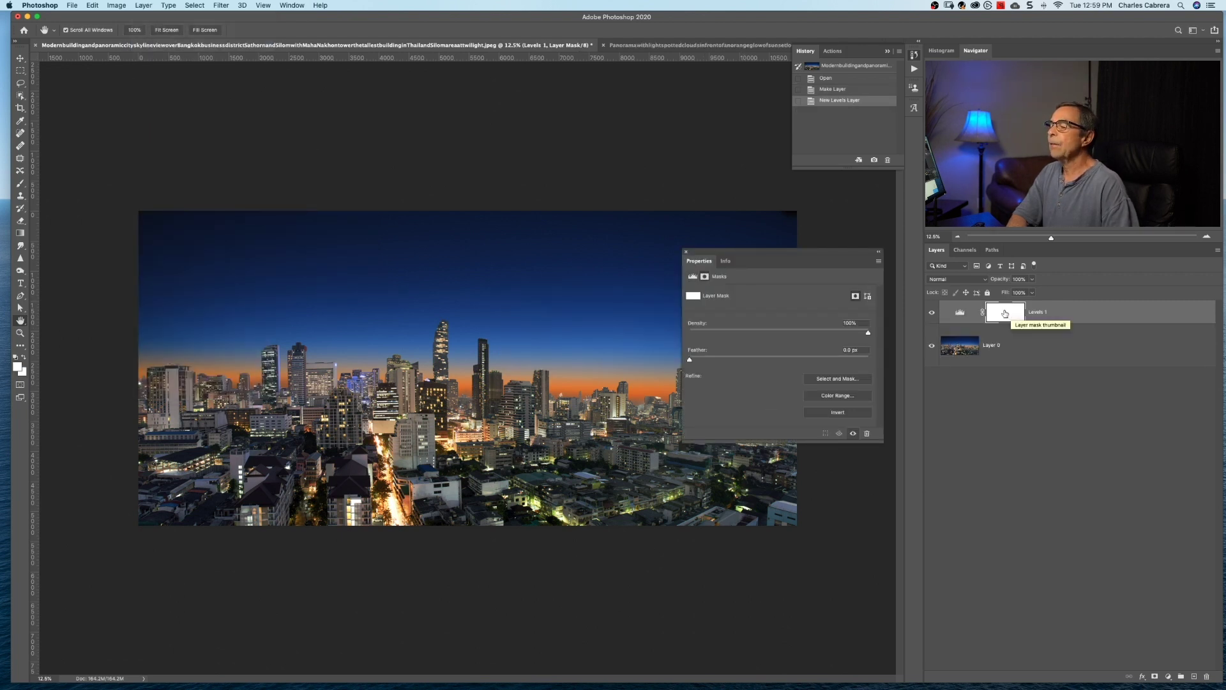
{"action": "left_click", "coordinate": [960, 312]}
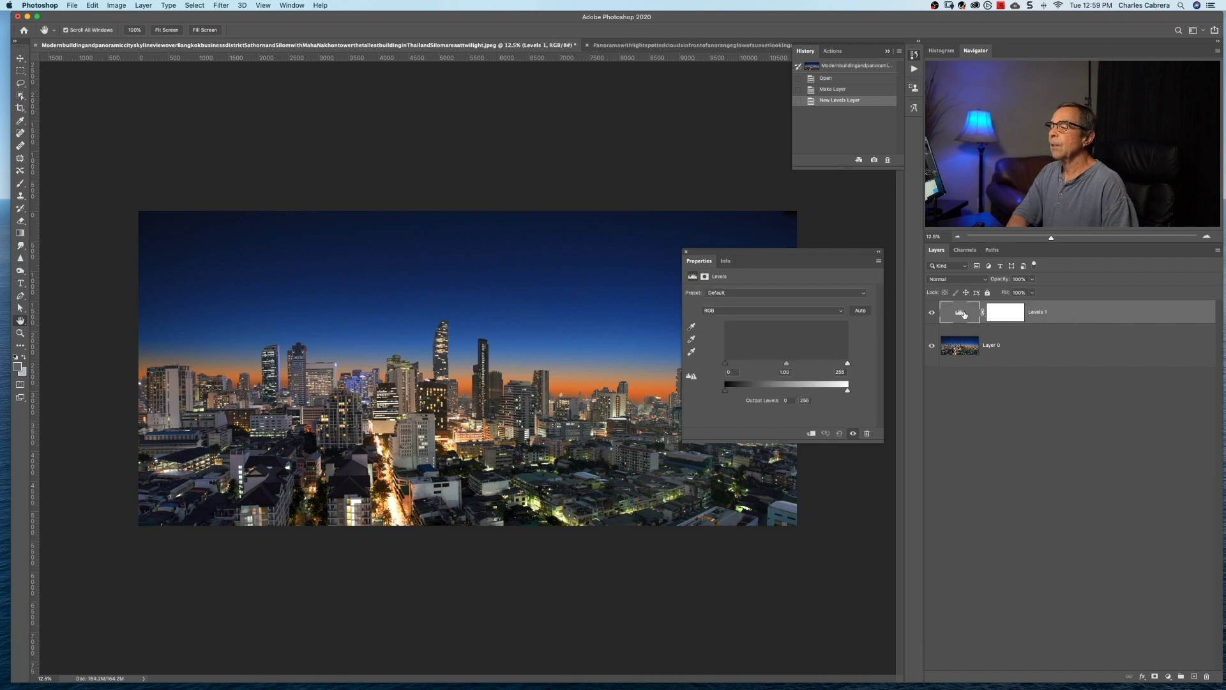
{"action": "left_click_drag", "start_coordinate": [844, 364], "coordinate": [842, 364]}
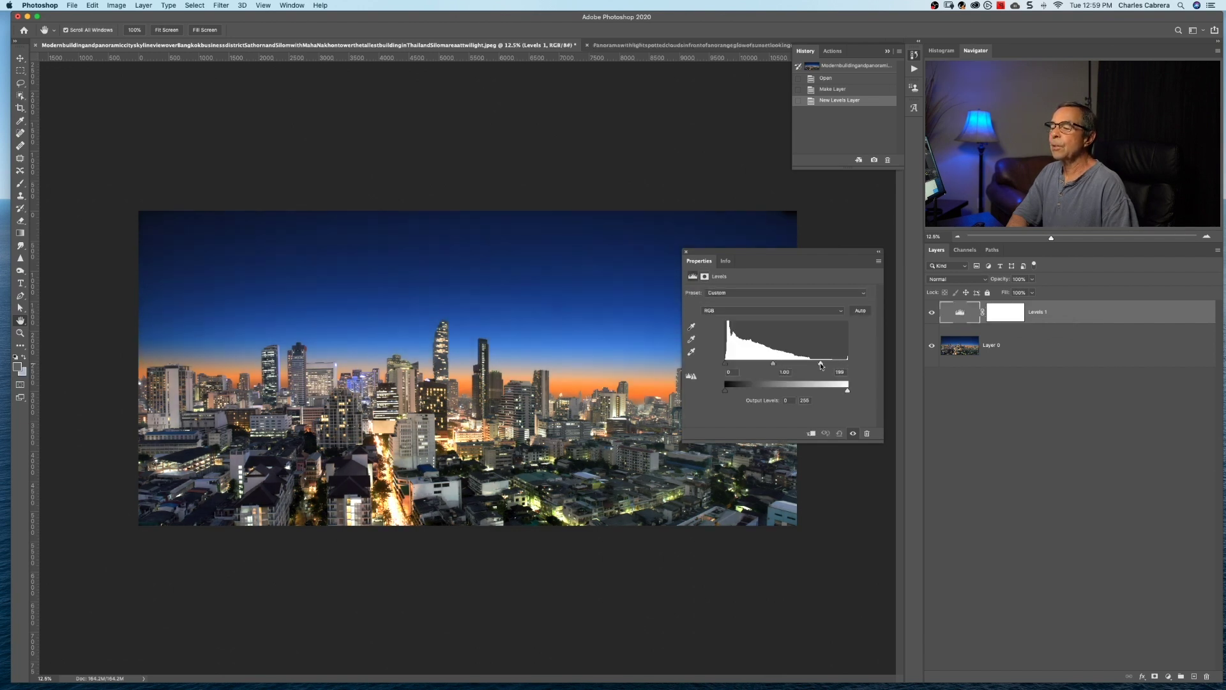
{"action": "left_click", "coordinate": [686, 251]}
{"action": "double_click", "coordinate": [960, 311]}
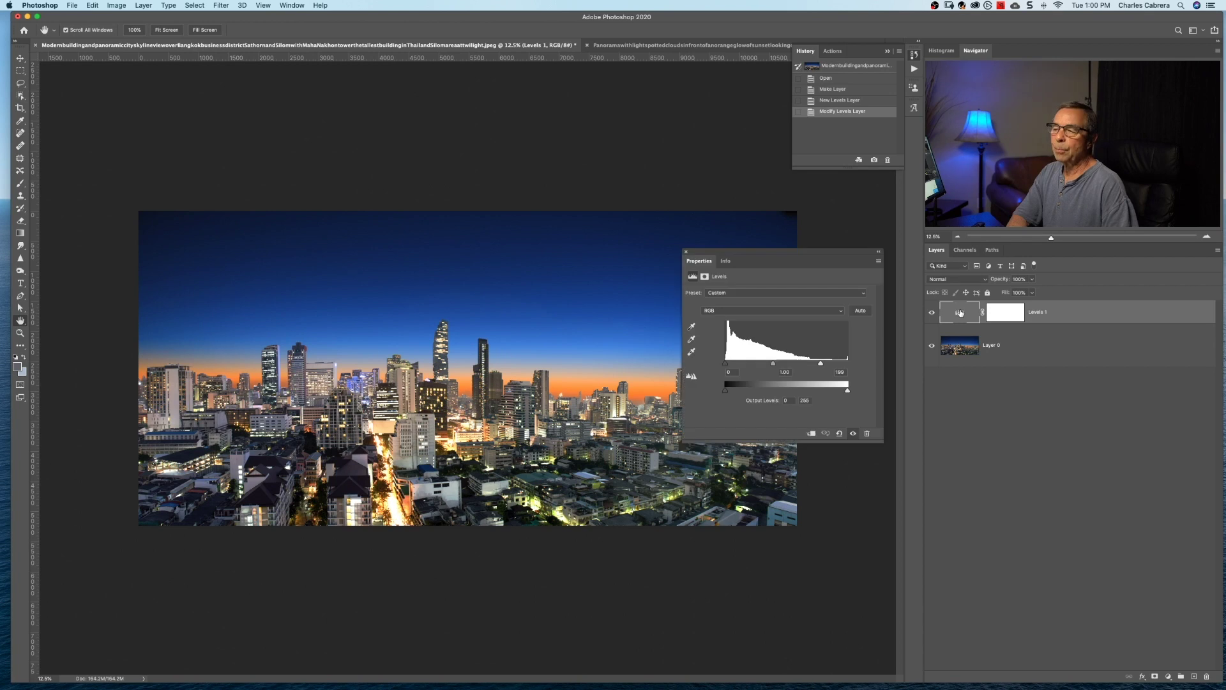
{"action": "left_click", "coordinate": [686, 252]}
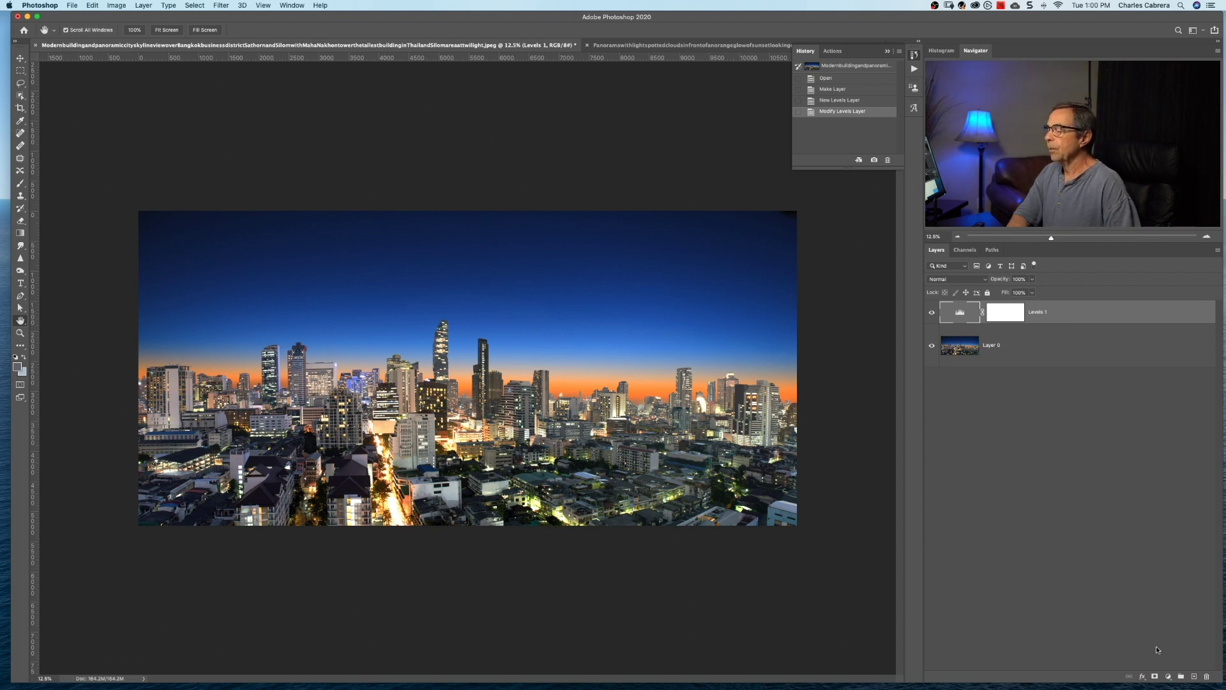
- Add a second Levels adjustment layer above Levels 1
{"action": "left_click", "coordinate": [1169, 677]}
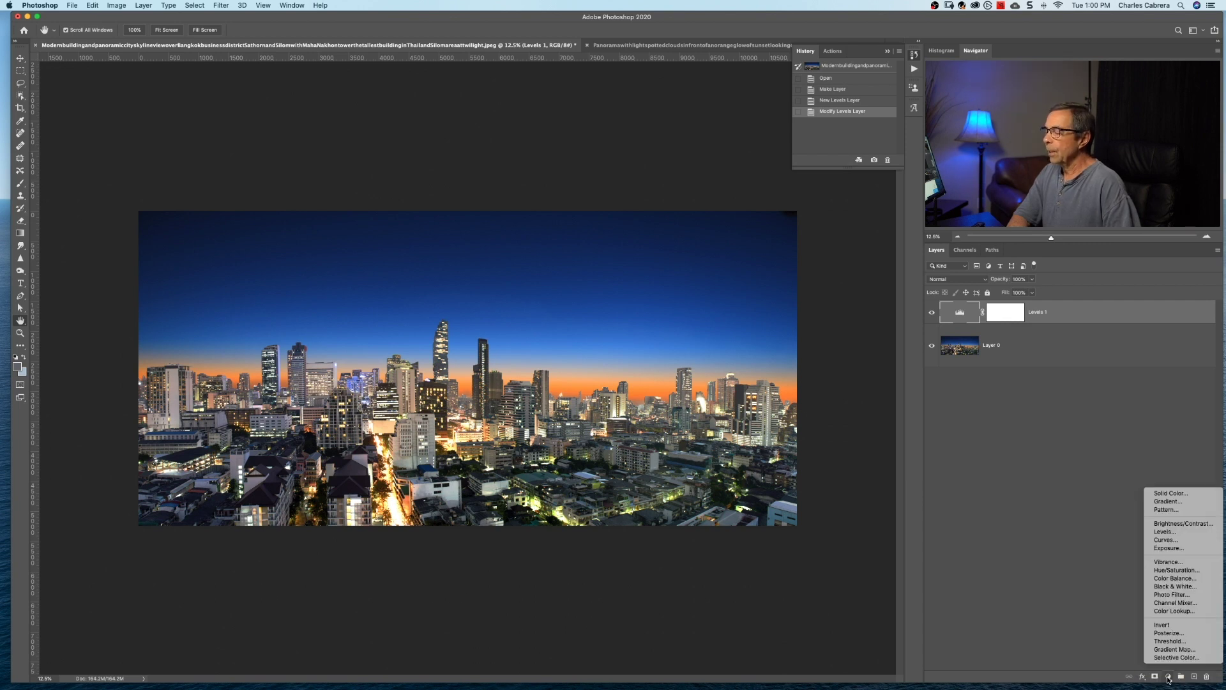
{"action": "left_click", "coordinate": [1169, 534]}
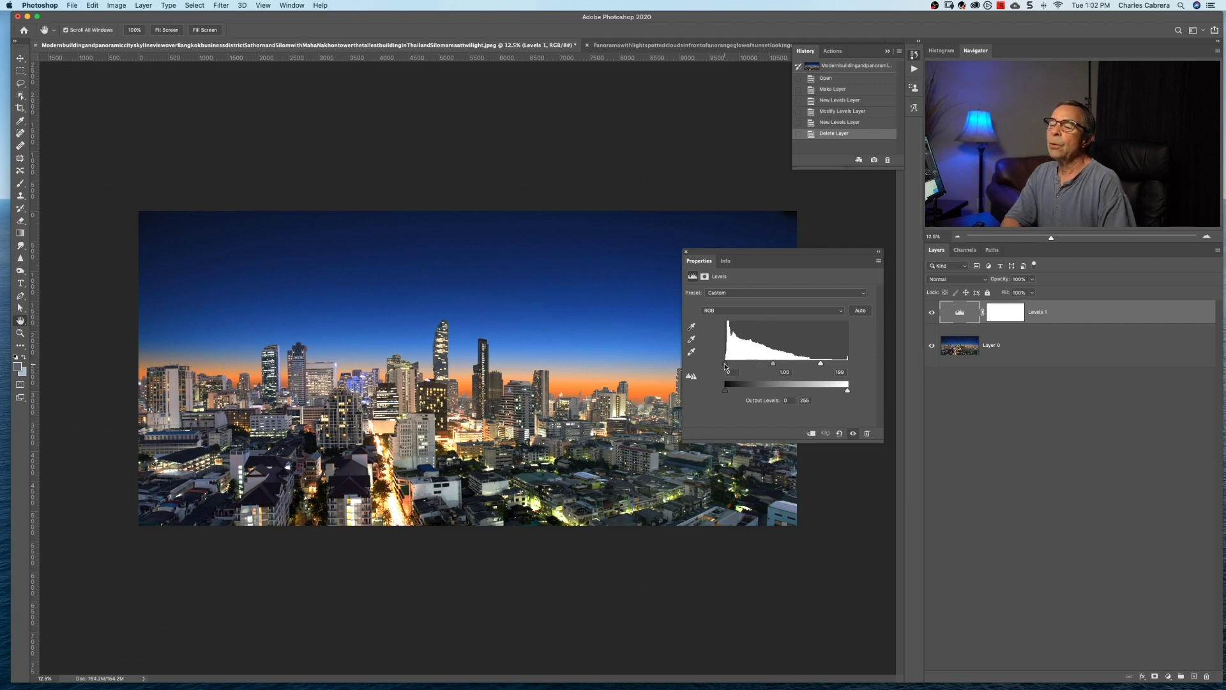
- Try out the black, white and midtone input levels of the Levels 1 layer
{"action": "left_click_drag", "start_coordinate": [726, 363], "coordinate": [728, 363]}
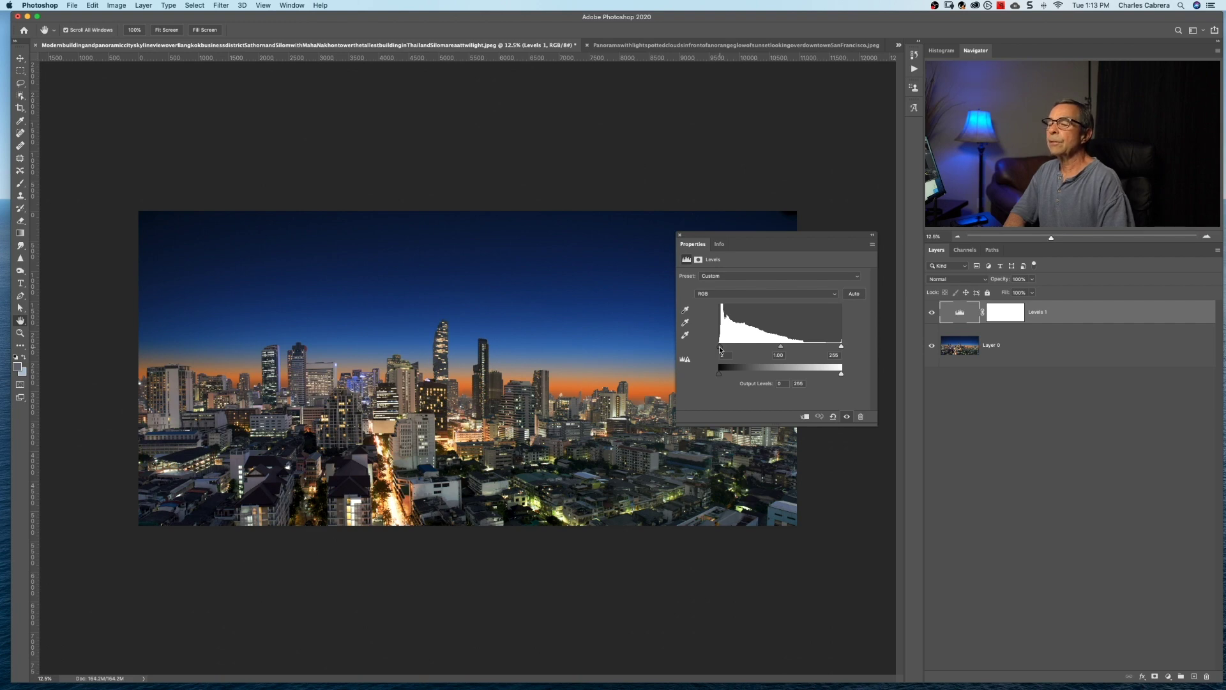
{"action": "mouse_move", "coordinate": [719, 346]}
{"action": "left_mouse_down"}
{"action": "mouse_move", "coordinate": [760, 351]}
{"action": "mouse_move", "coordinate": [719, 347]}
{"action": "left_mouse_up"}
{"action": "mouse_move", "coordinate": [841, 346]}
{"action": "left_mouse_down"}
{"action": "mouse_move", "coordinate": [799, 346]}
{"action": "mouse_move", "coordinate": [841, 346]}
{"action": "left_mouse_up"}
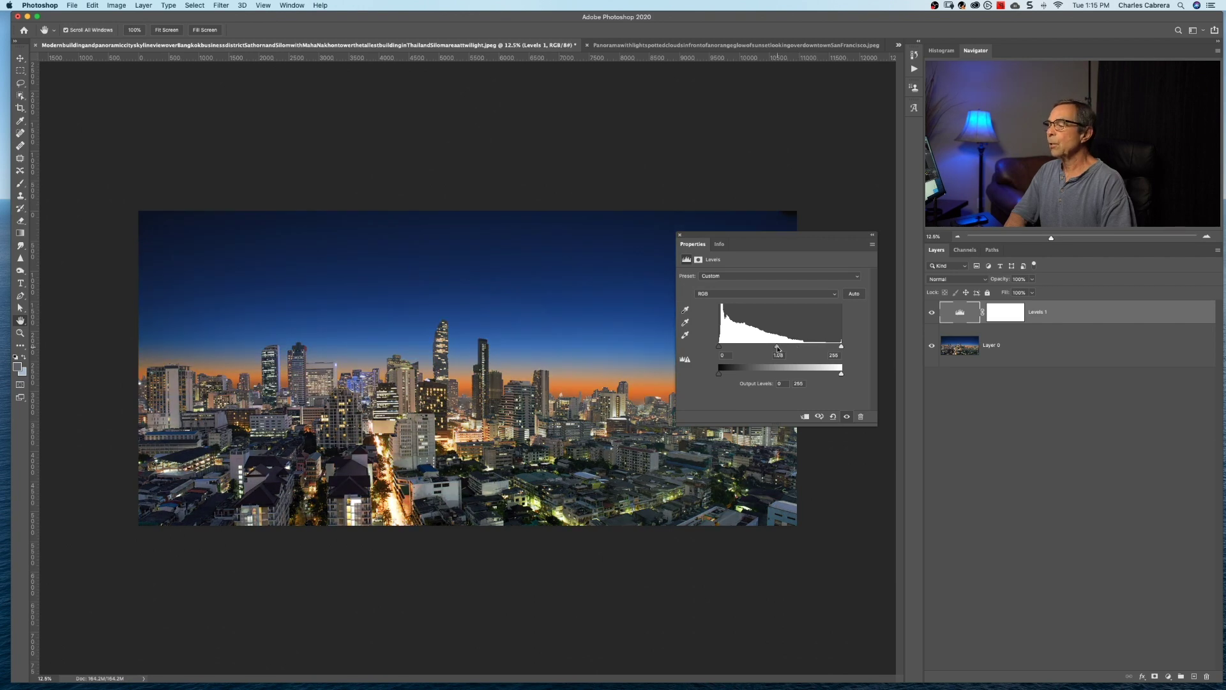
{"action": "mouse_move", "coordinate": [778, 349]}
{"action": "left_mouse_down"}
{"action": "mouse_move", "coordinate": [762, 348]}
{"action": "mouse_move", "coordinate": [778, 348]}
{"action": "left_mouse_up"}
- Apply the automatic Levels correction to Levels 1, and limit the output levels to 11 for black and about 234 for white
{"action": "left_click", "coordinate": [854, 293]}
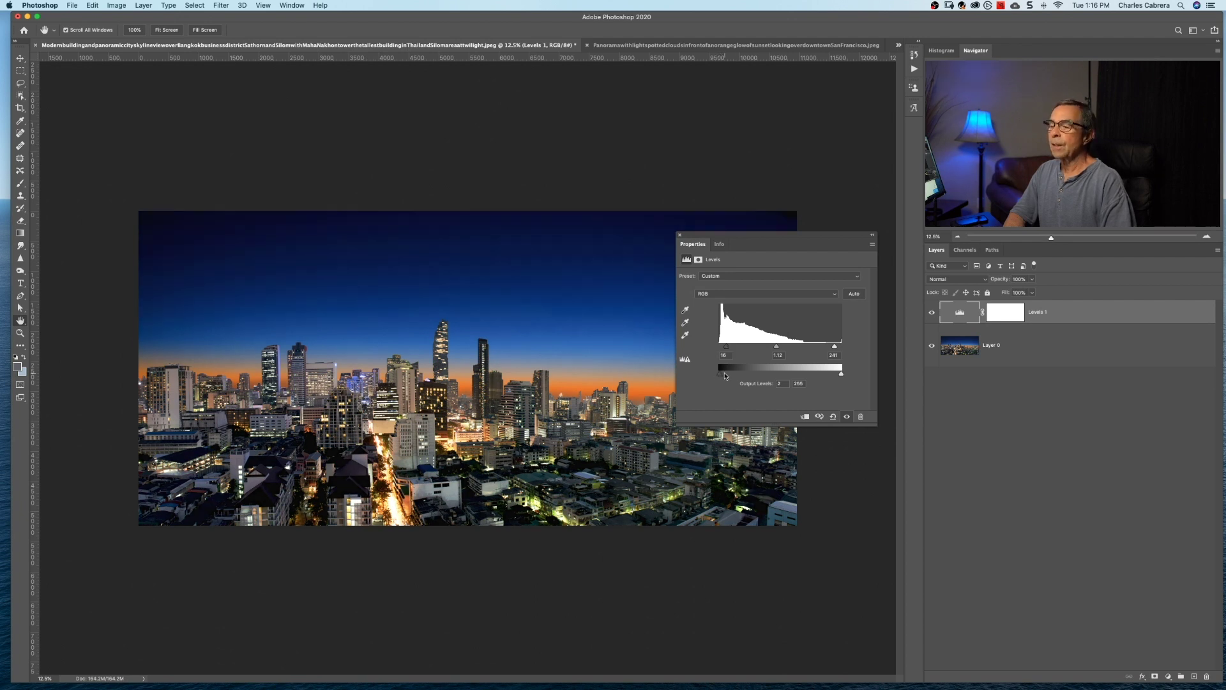
{"action": "left_click_drag", "start_coordinate": [719, 376], "coordinate": [724, 377]}
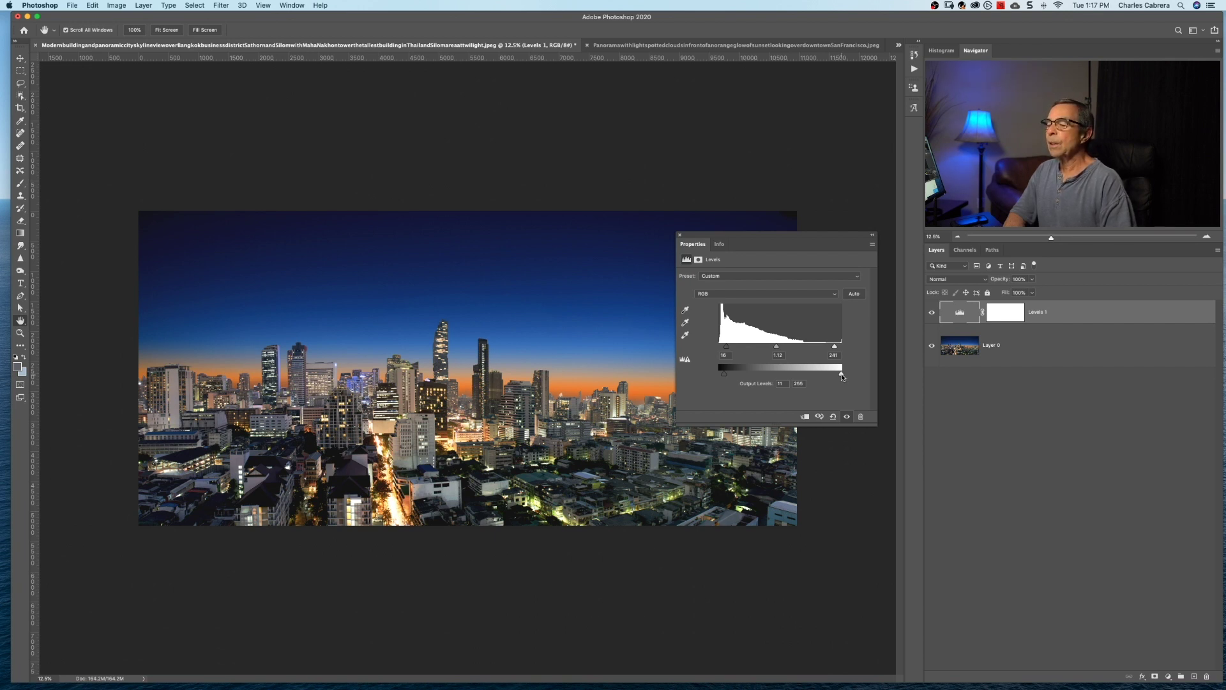
{"action": "left_click_drag", "start_coordinate": [842, 377], "coordinate": [832, 375]}
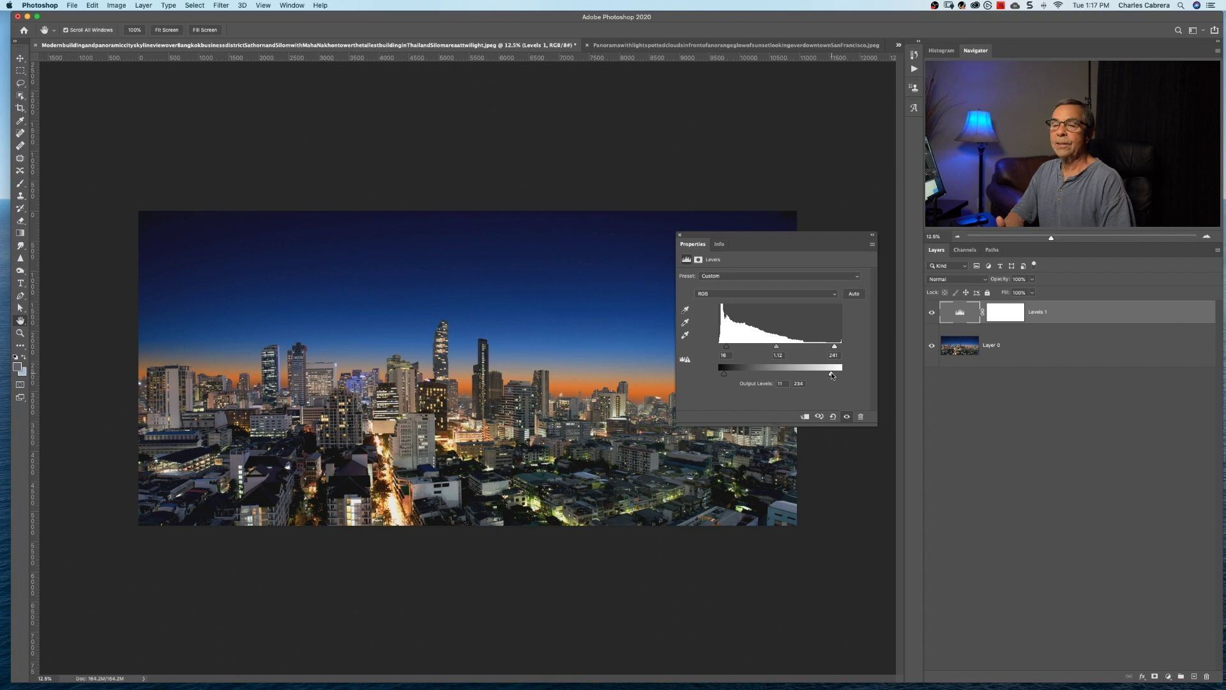
{"action": "left_click_drag", "start_coordinate": [832, 375], "coordinate": [833, 375]}
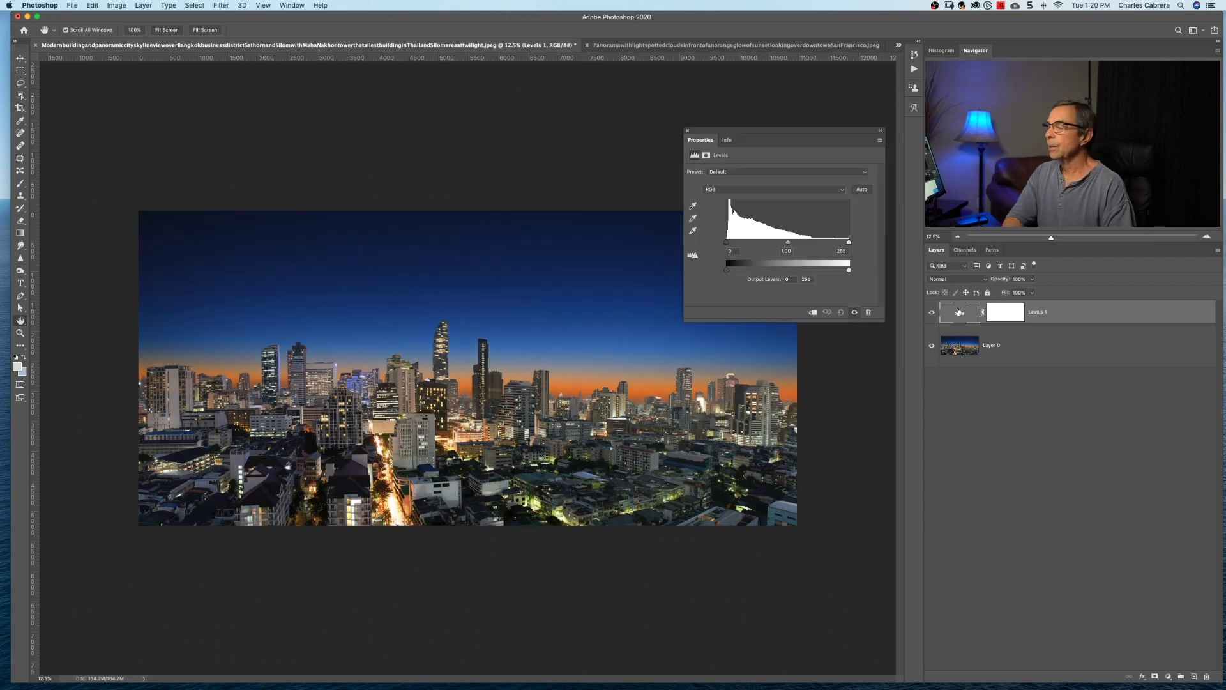
- Sample the black point from a dark area among the low buildings and the white point from a bright light near the horizon
{"action": "left_click", "coordinate": [693, 206]}
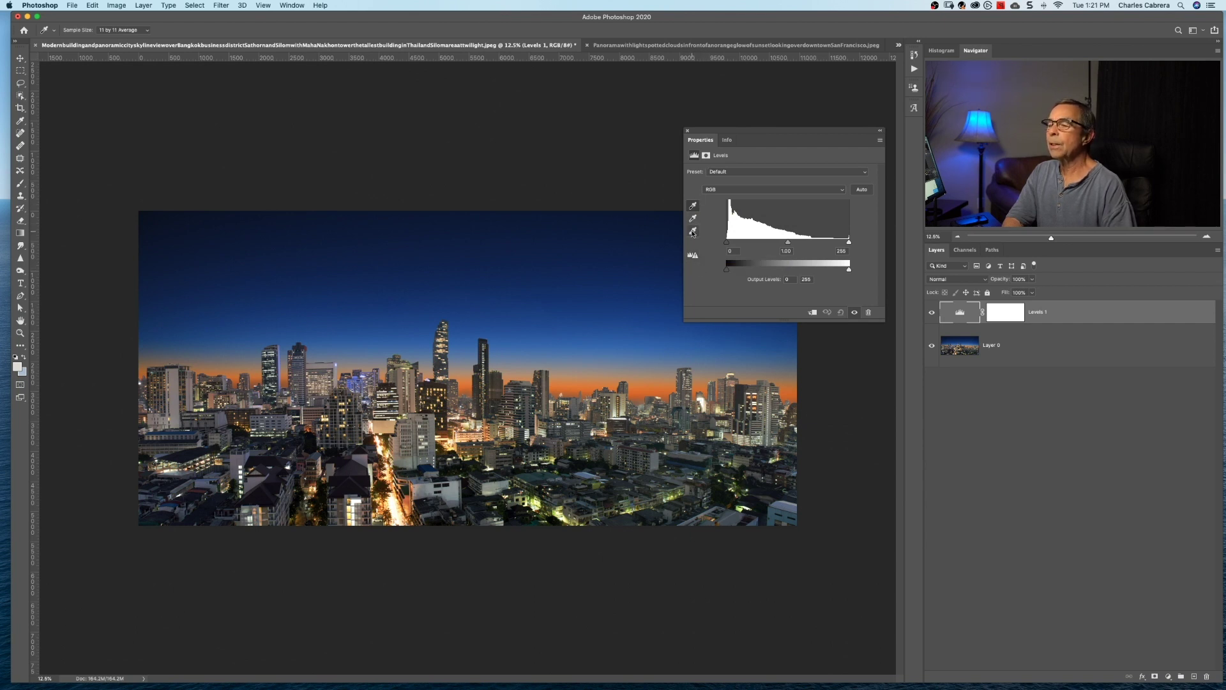
{"action": "key", "text": "h"}
{"action": "left_click", "coordinate": [693, 207]}
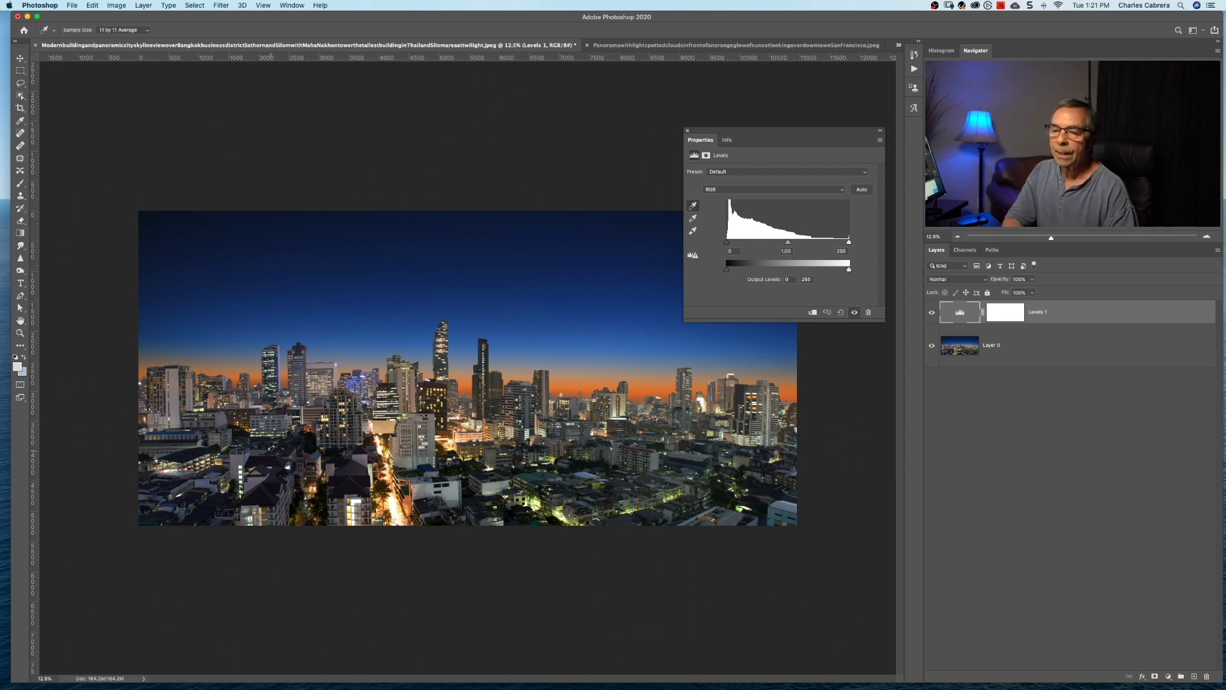
{"action": "left_click", "coordinate": [241, 431]}
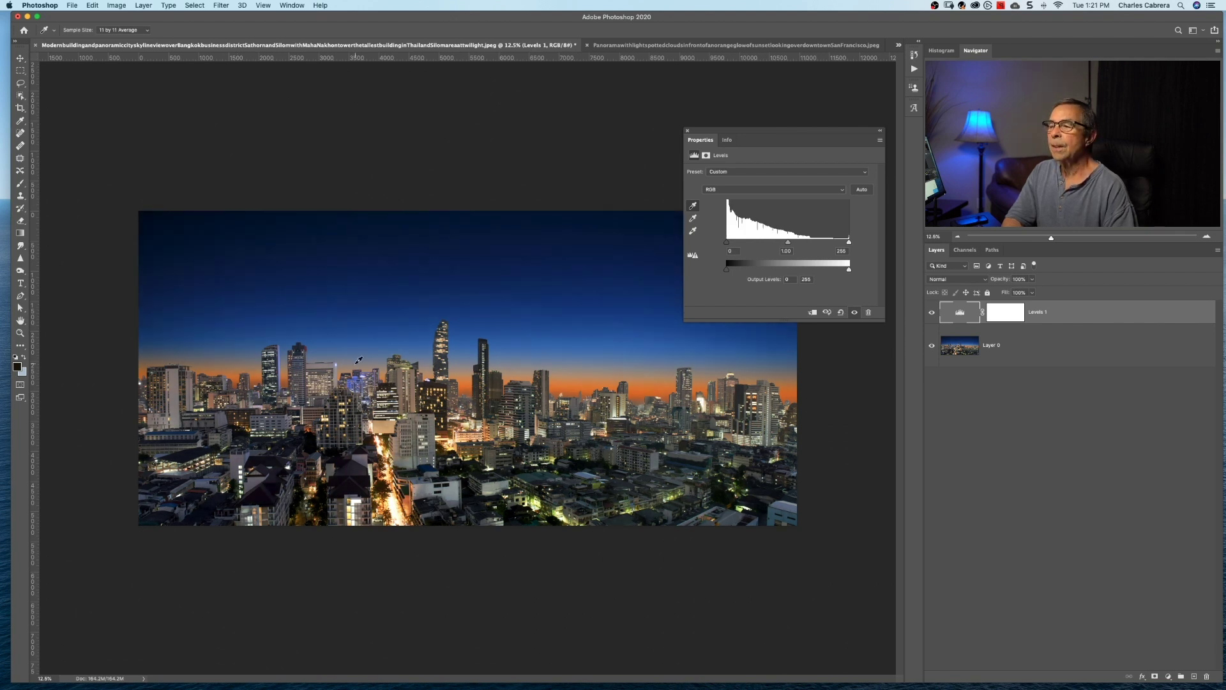
{"action": "left_click", "coordinate": [693, 232]}
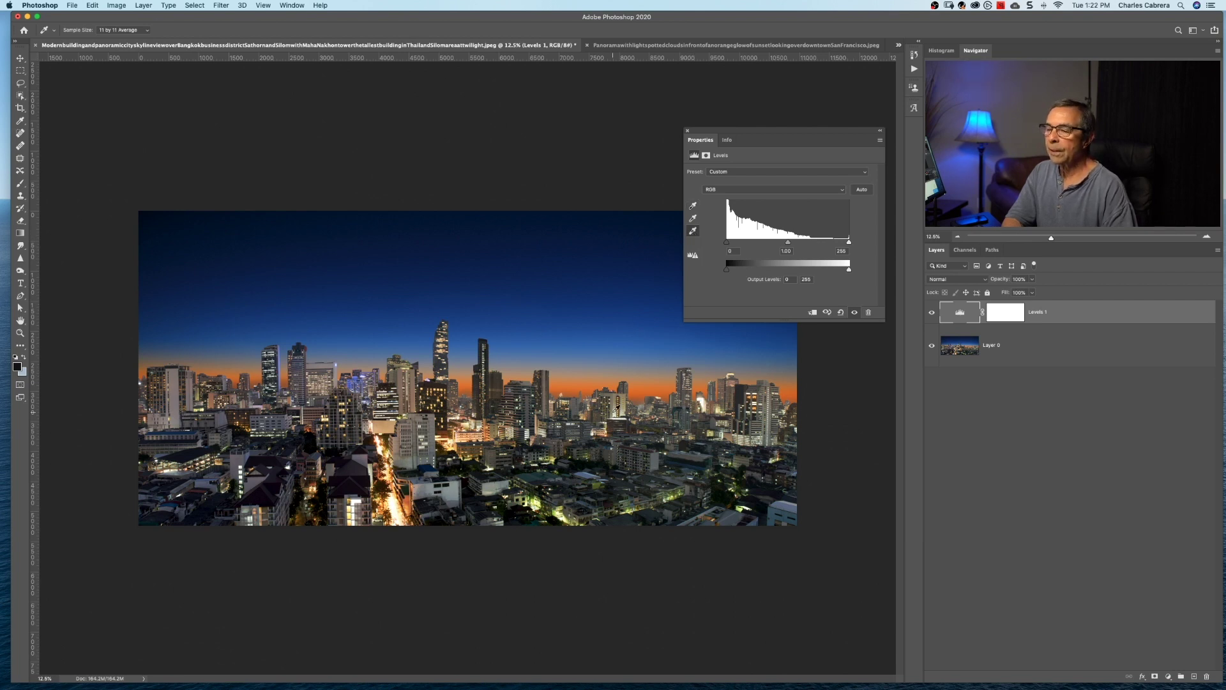
{"action": "left_click", "coordinate": [704, 397]}
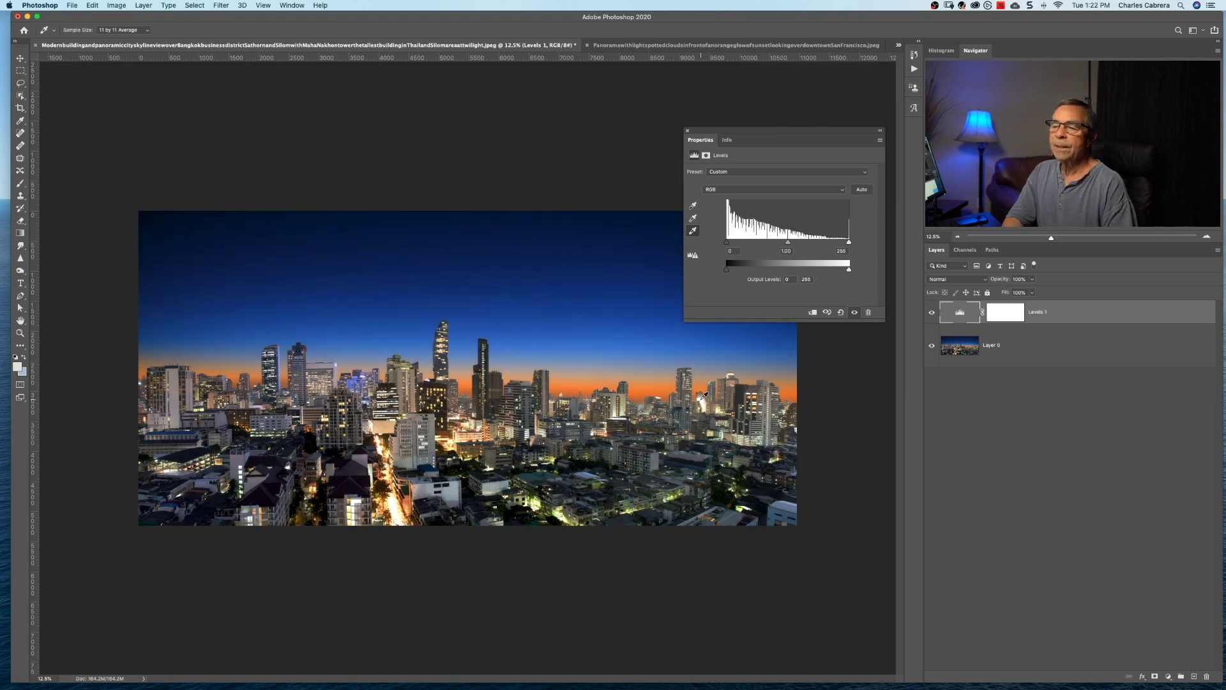
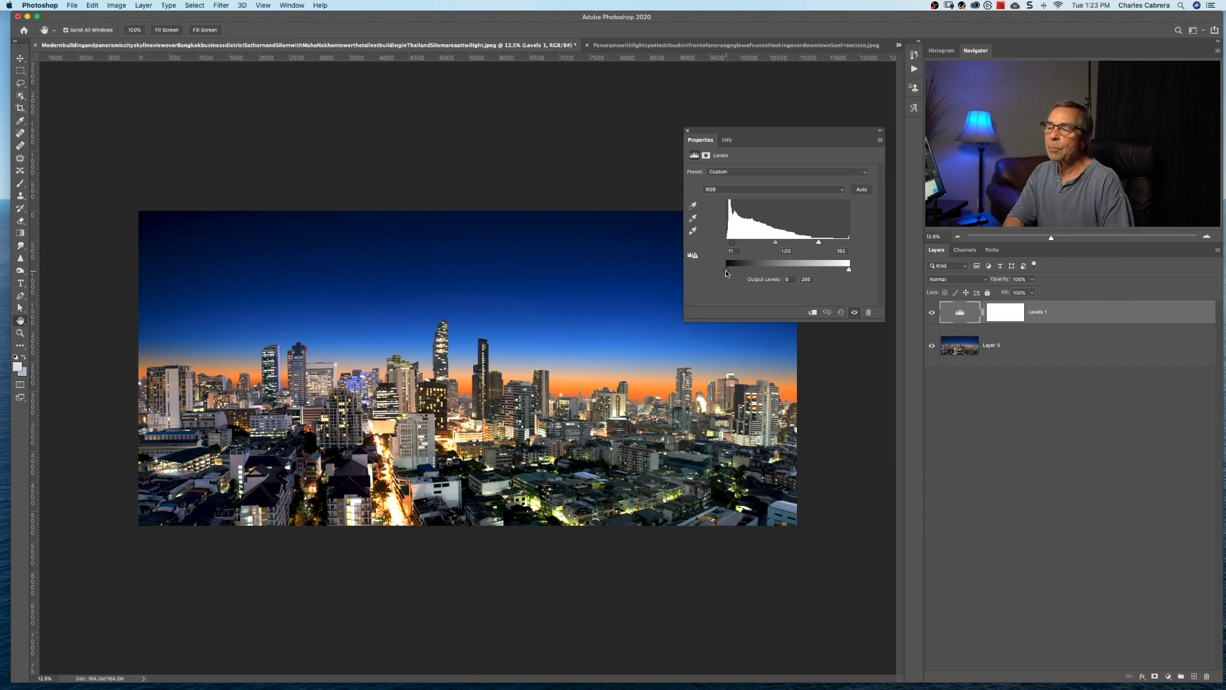
- Limit the Levels 1 output levels to 7 for black and about 239 for white, and compare the image with and without the adjustment
{"action": "left_click_drag", "start_coordinate": [727, 272], "coordinate": [733, 275]}
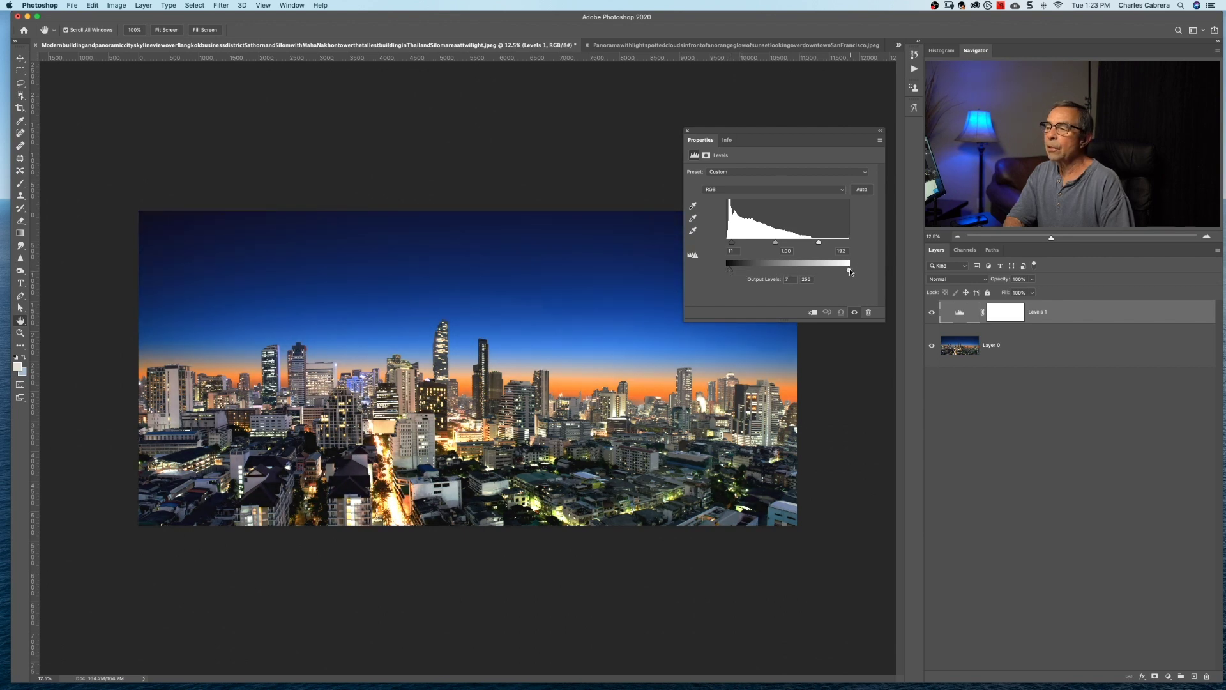
{"action": "left_click_drag", "start_coordinate": [850, 270], "coordinate": [842, 271]}
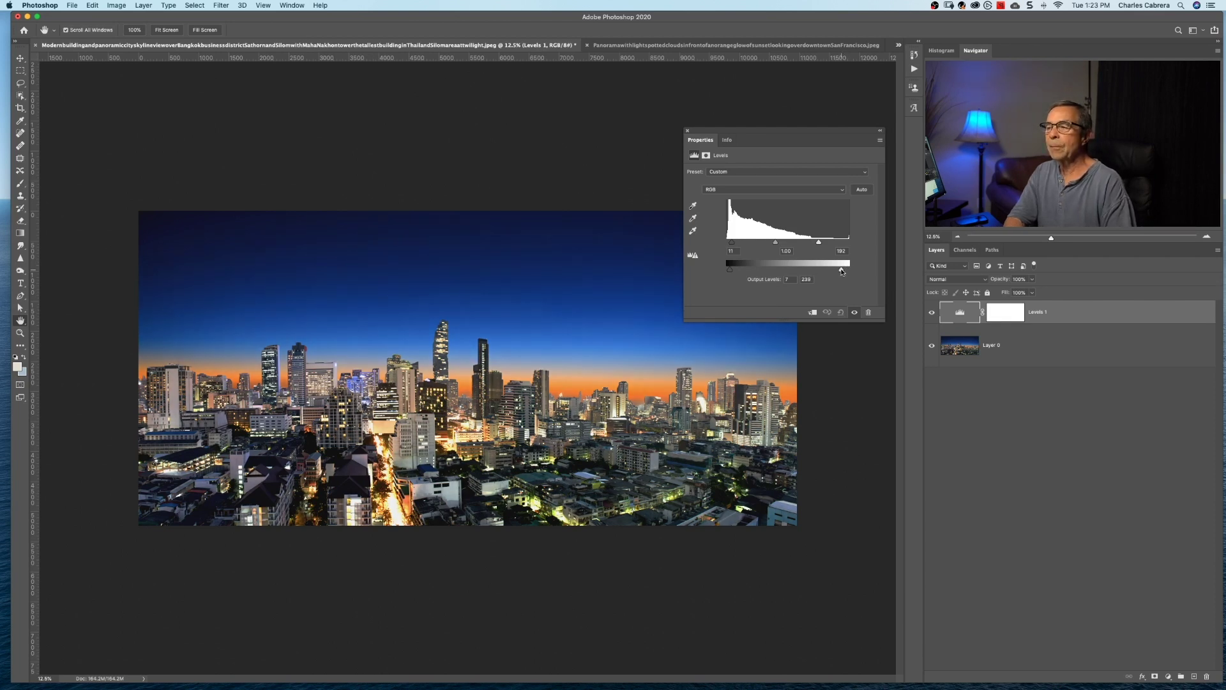
{"action": "left_click_drag", "start_coordinate": [776, 244], "coordinate": [776, 244]}
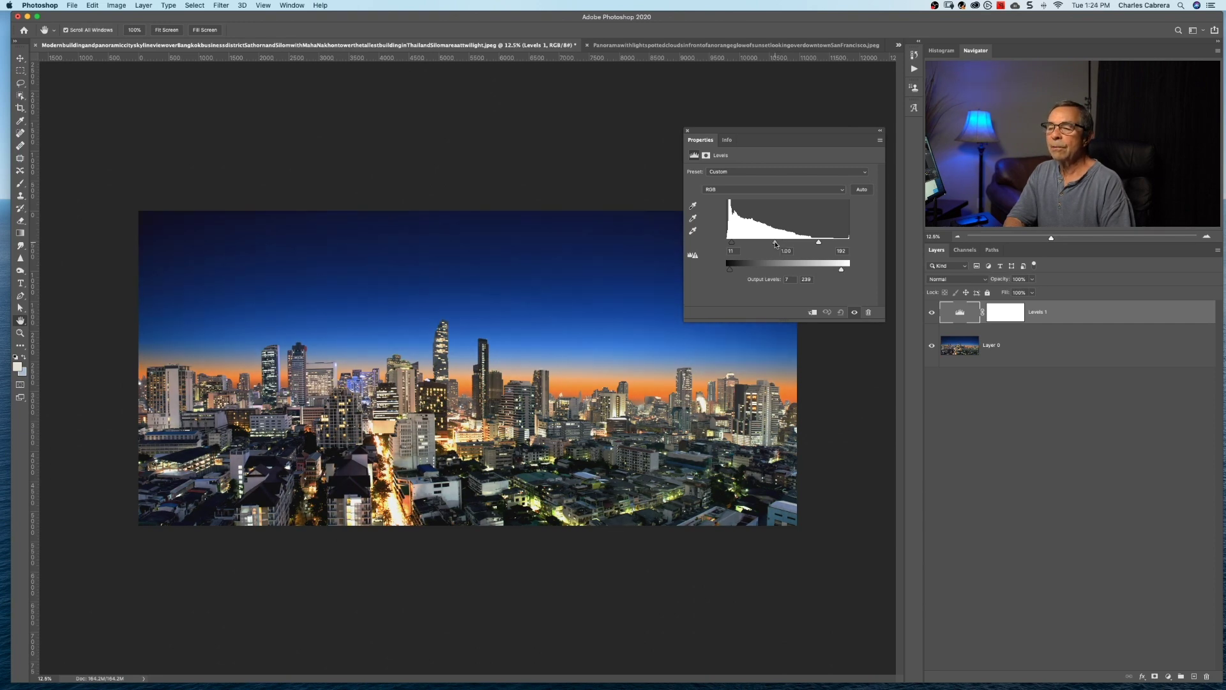
{"action": "left_click", "coordinate": [854, 313]}
{"action": "left_click", "coordinate": [854, 312]}
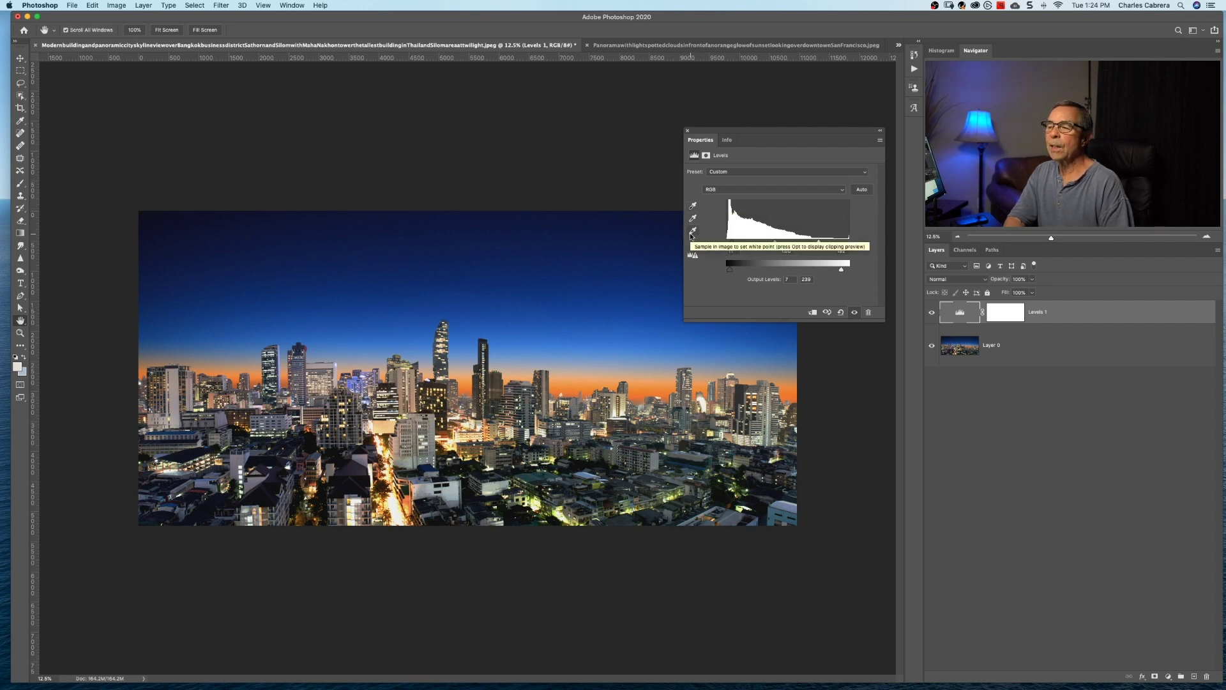
{"action": "left_click", "coordinate": [855, 312]}
{"action": "left_click", "coordinate": [855, 313]}
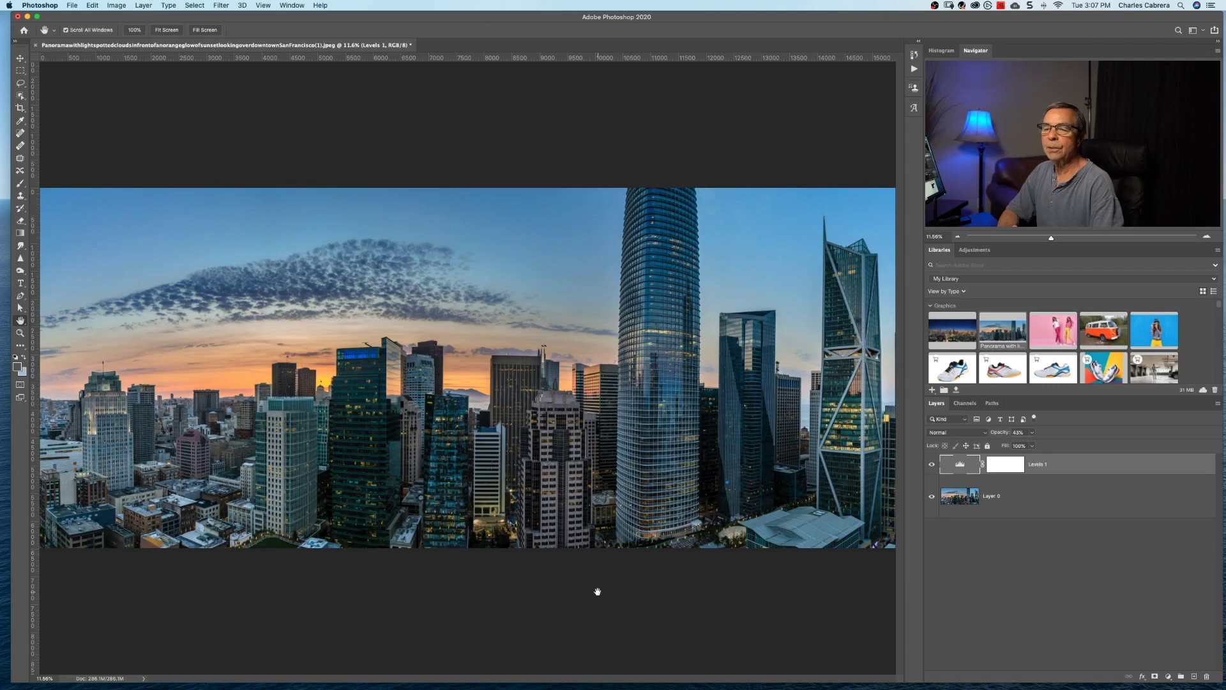
- On the sunset panorama, set Levels 1 to 100% opacity, lower its white input level to 204, and compare before and after
{"action": "key", "text": "0"}
{"action": "double_click", "coordinate": [960, 465]}
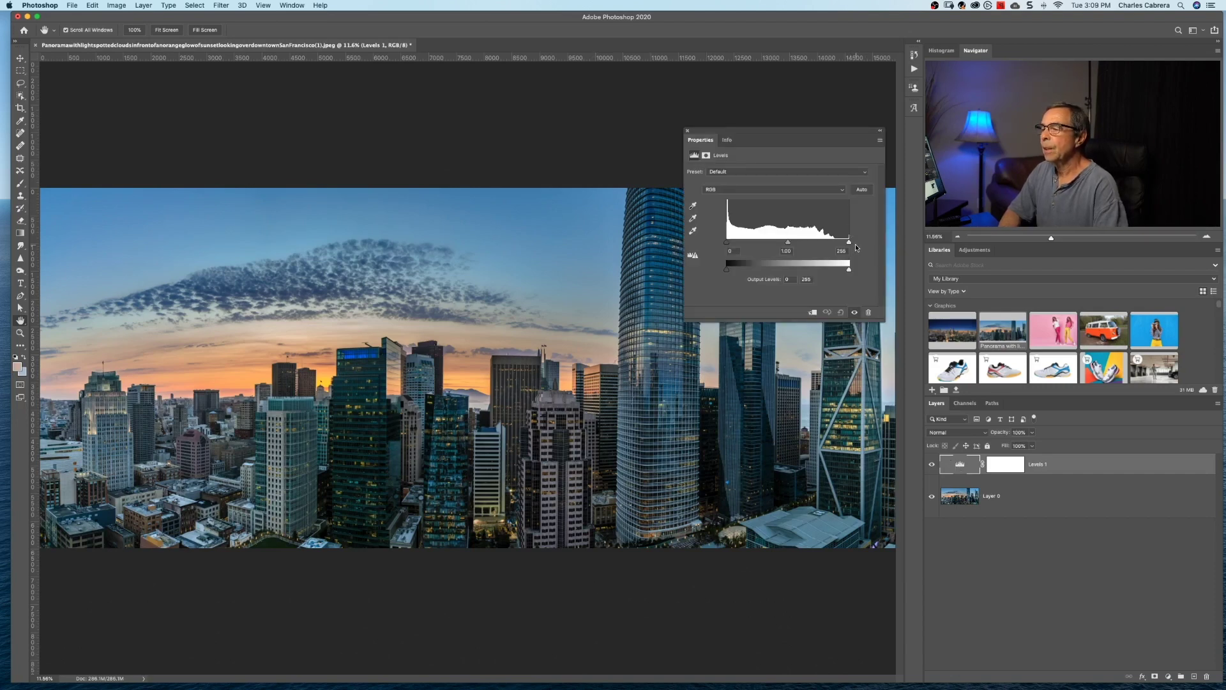
{"action": "left_click_drag", "start_coordinate": [849, 242], "coordinate": [824, 242]}
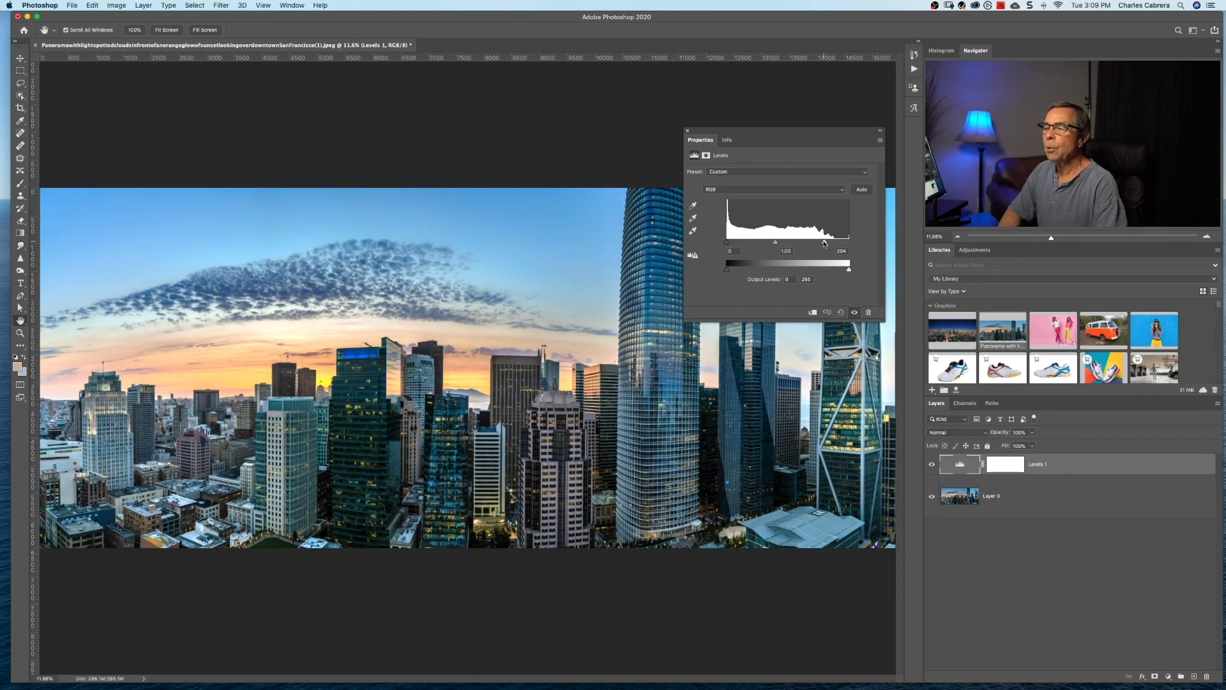
{"action": "left_click", "coordinate": [856, 312]}
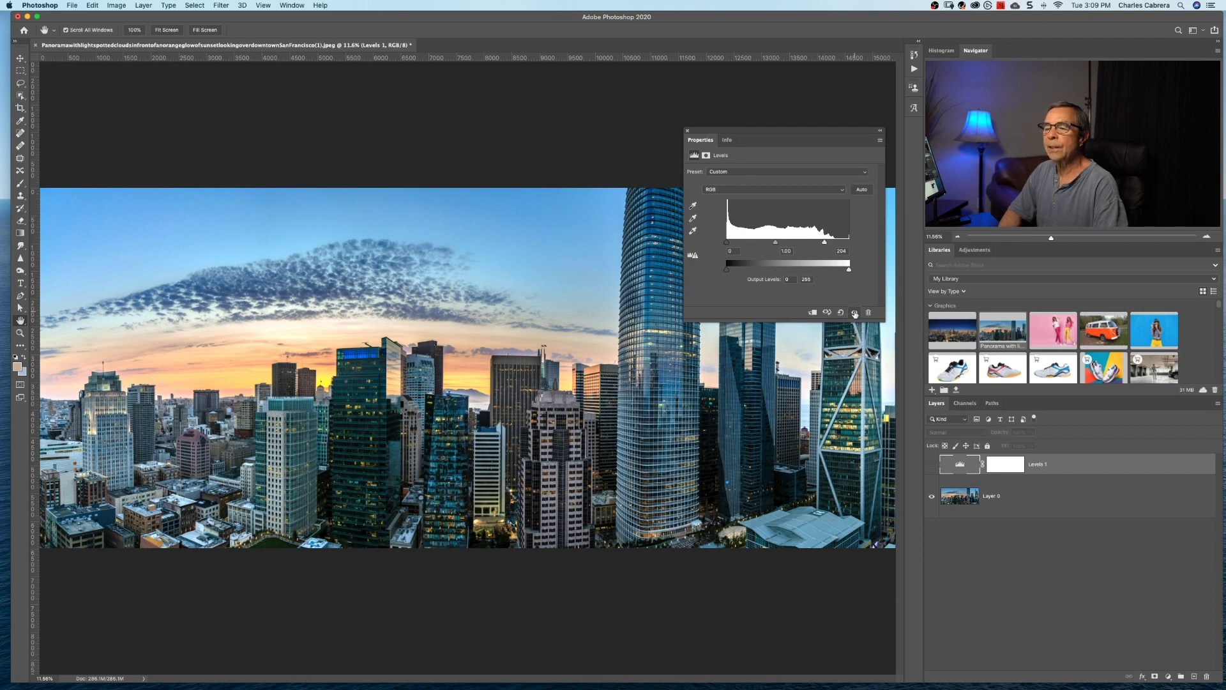
{"action": "left_click", "coordinate": [855, 312]}
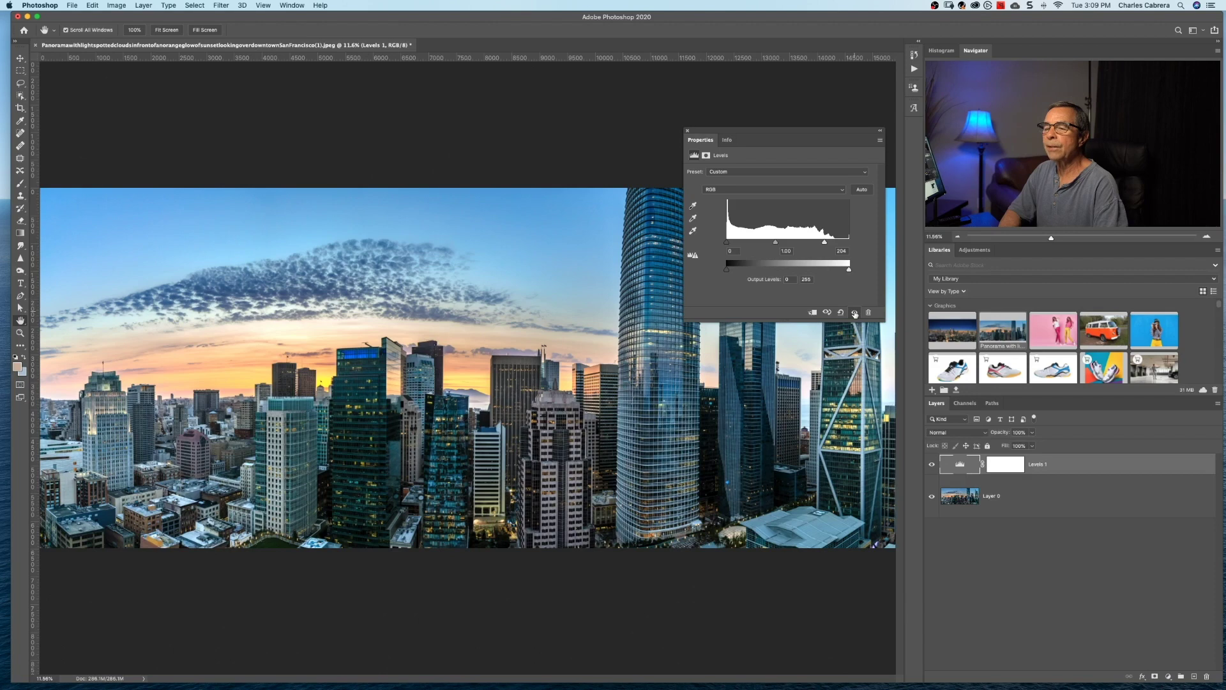
- Sample several gray points with the midtone eyedropper, ending in the dark gap beside the tall curved tower, and reduce the Levels 1 opacity
{"action": "left_click", "coordinate": [693, 219]}
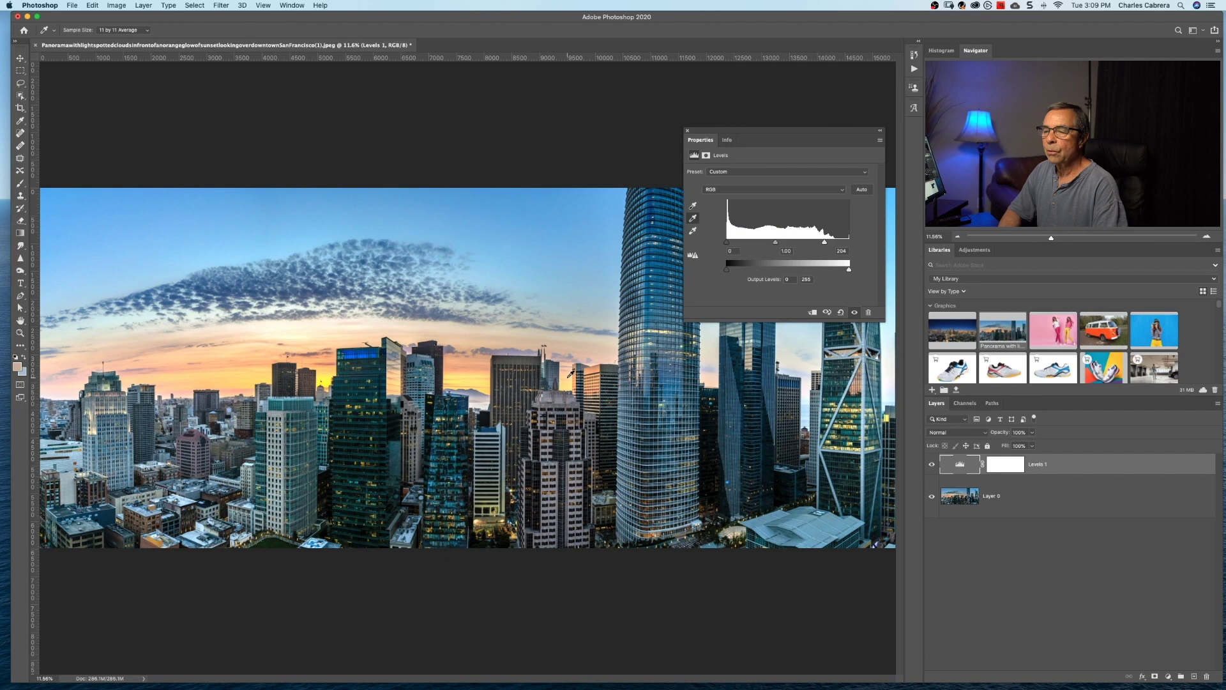
{"action": "left_click", "coordinate": [711, 381]}
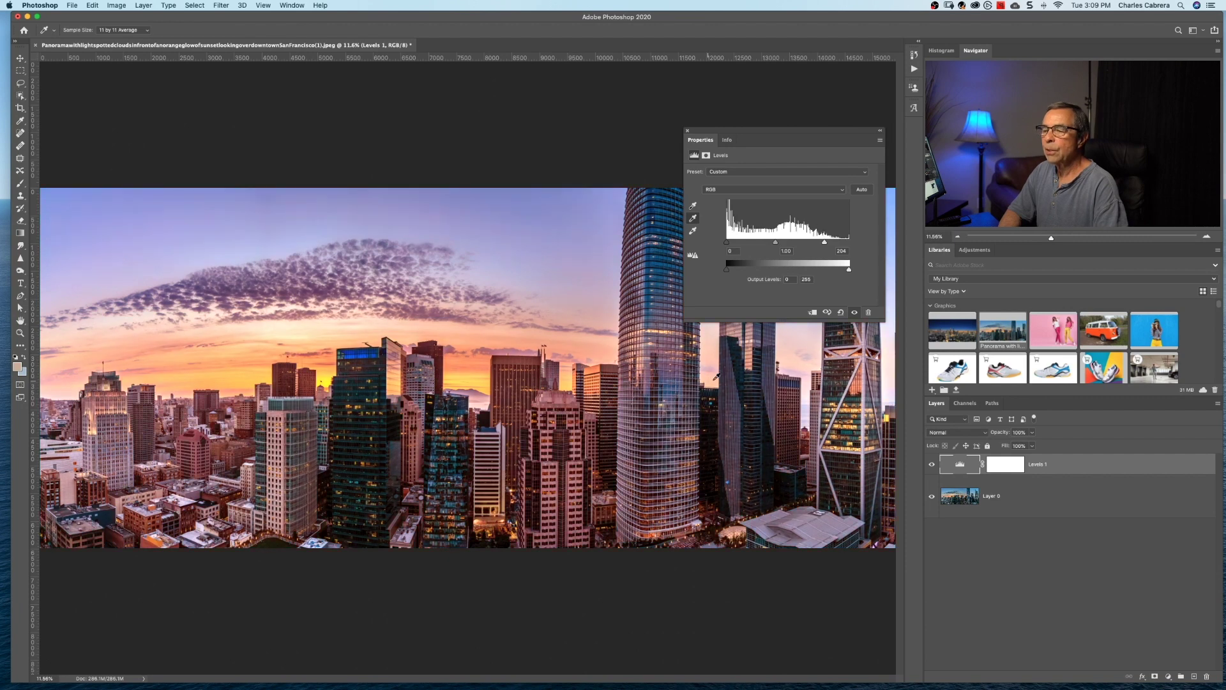
{"action": "left_click", "coordinate": [810, 400]}
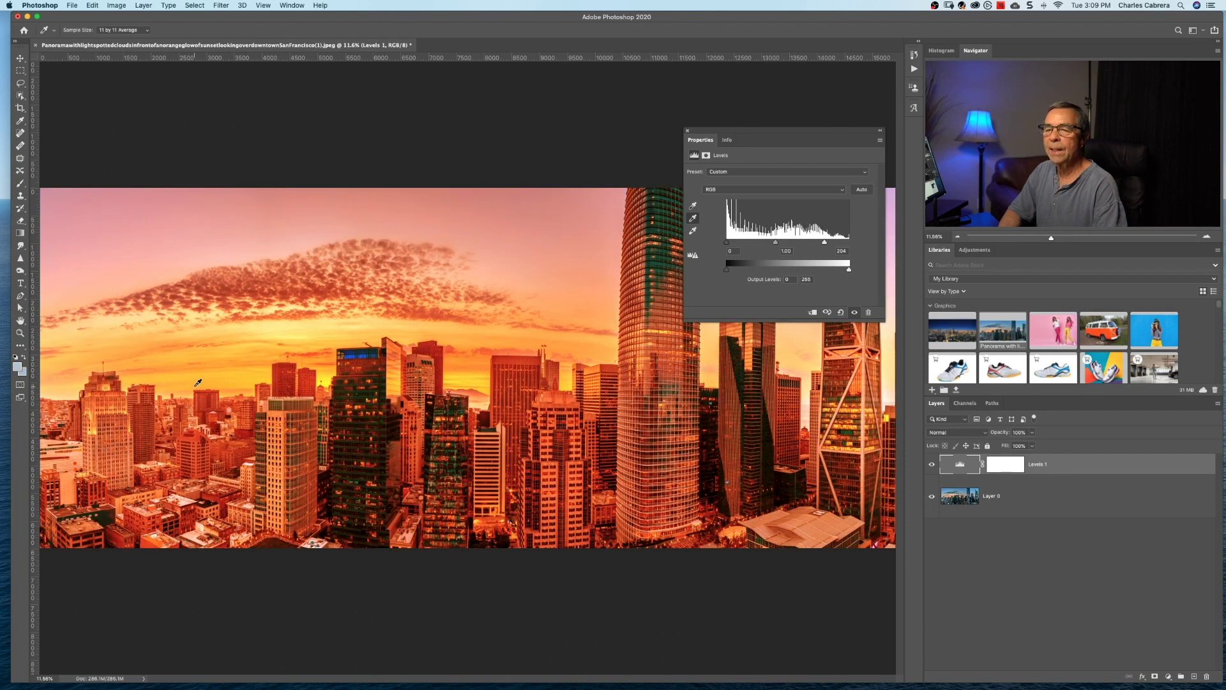
{"action": "left_click", "coordinate": [198, 382]}
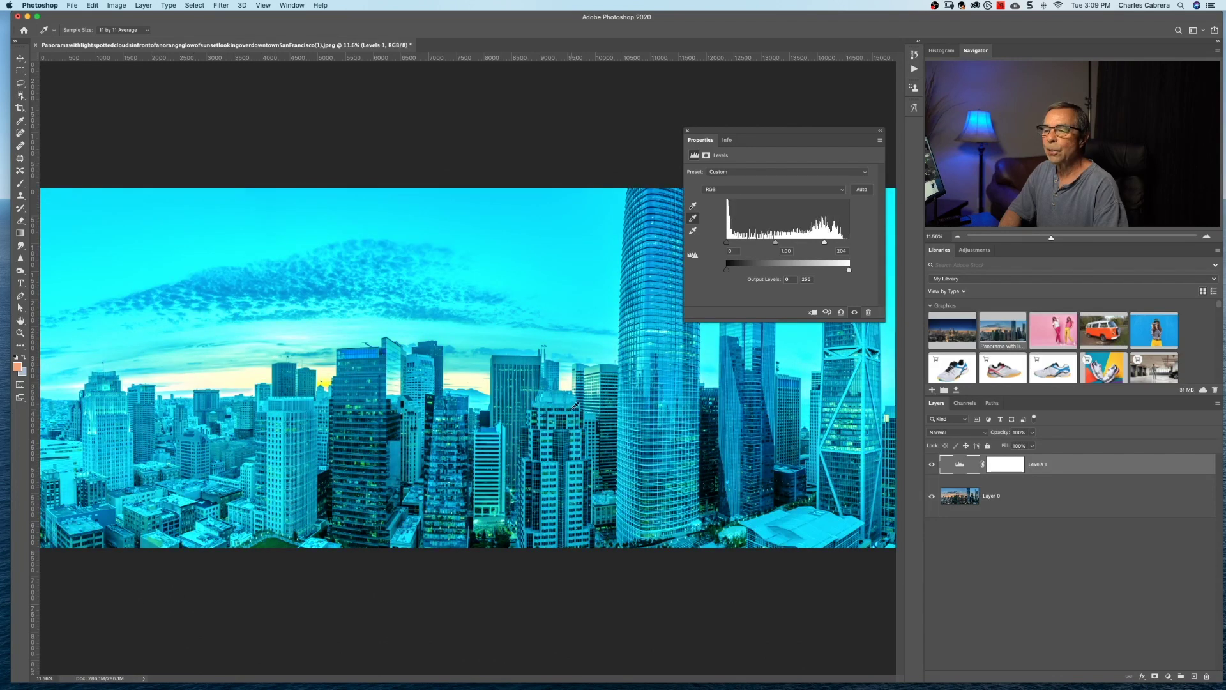
{"action": "left_click", "coordinate": [575, 404]}
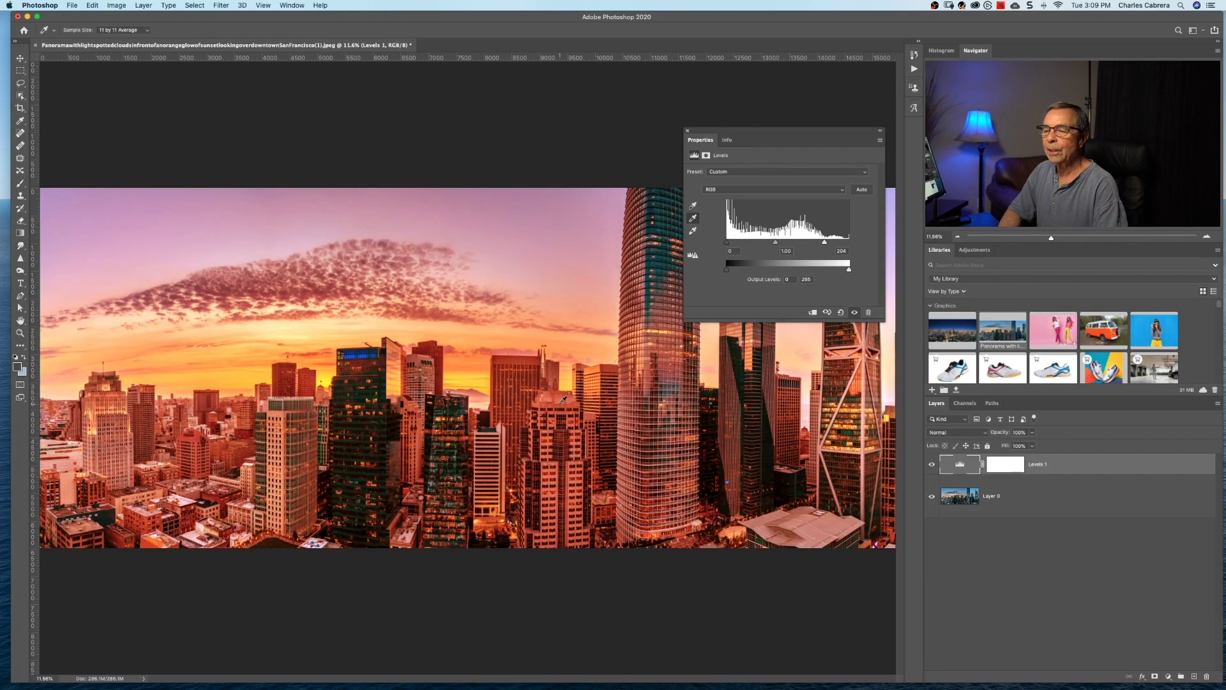
{"action": "left_click", "coordinate": [563, 399]}
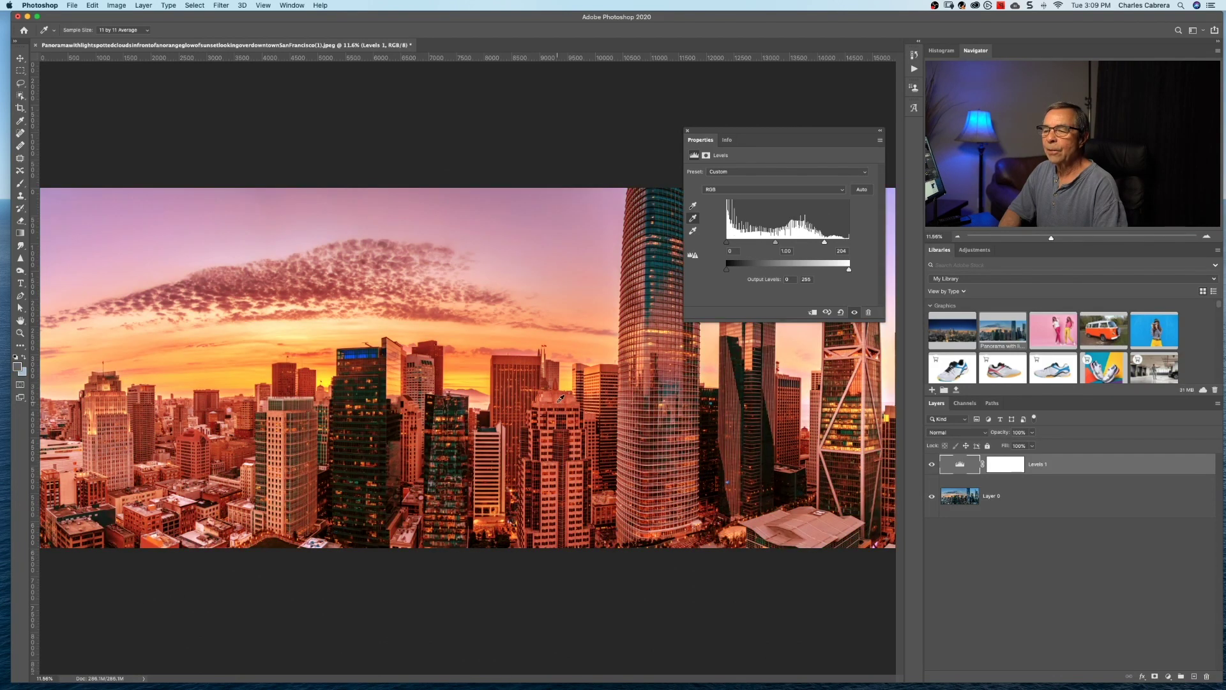
{"action": "left_click", "coordinate": [709, 375]}
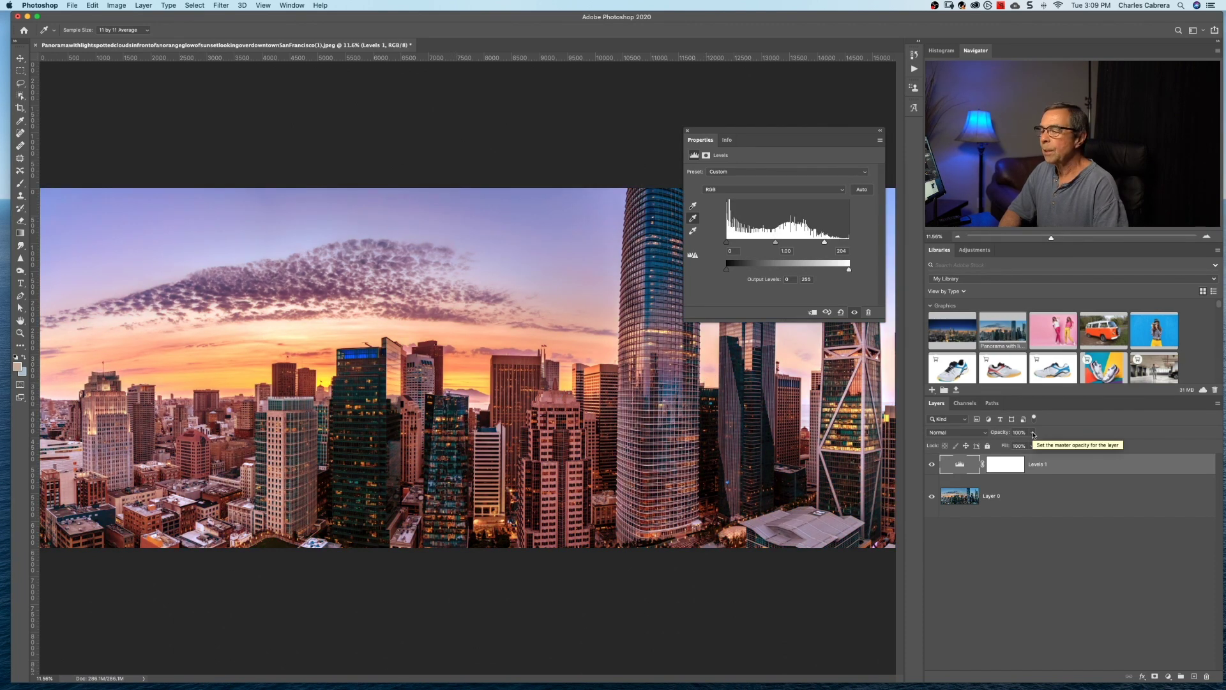
{"action": "left_click", "coordinate": [1033, 434]}
{"action": "left_click_drag", "start_coordinate": [1034, 445], "coordinate": [1007, 452]}
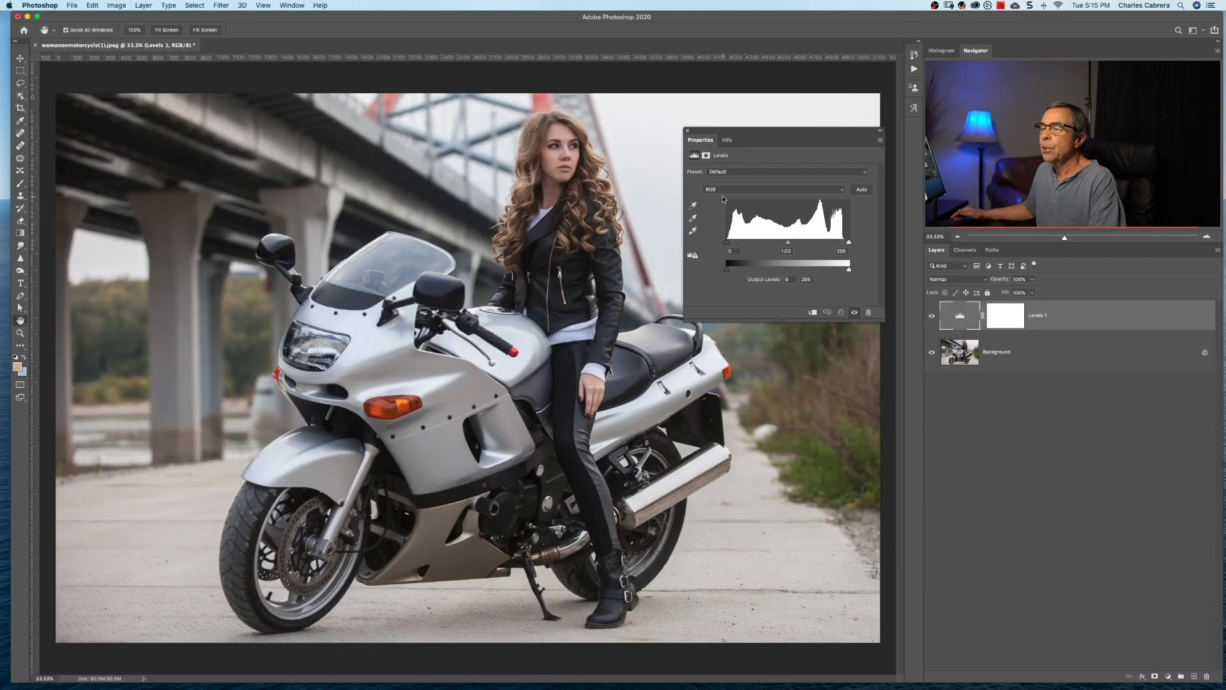
- On the motorcycle photo, adjust the Red channel's input levels in Levels 1, keeping black at 0 and setting white to about 251
{"action": "left_click", "coordinate": [842, 190]}
{"action": "left_click", "coordinate": [737, 198]}
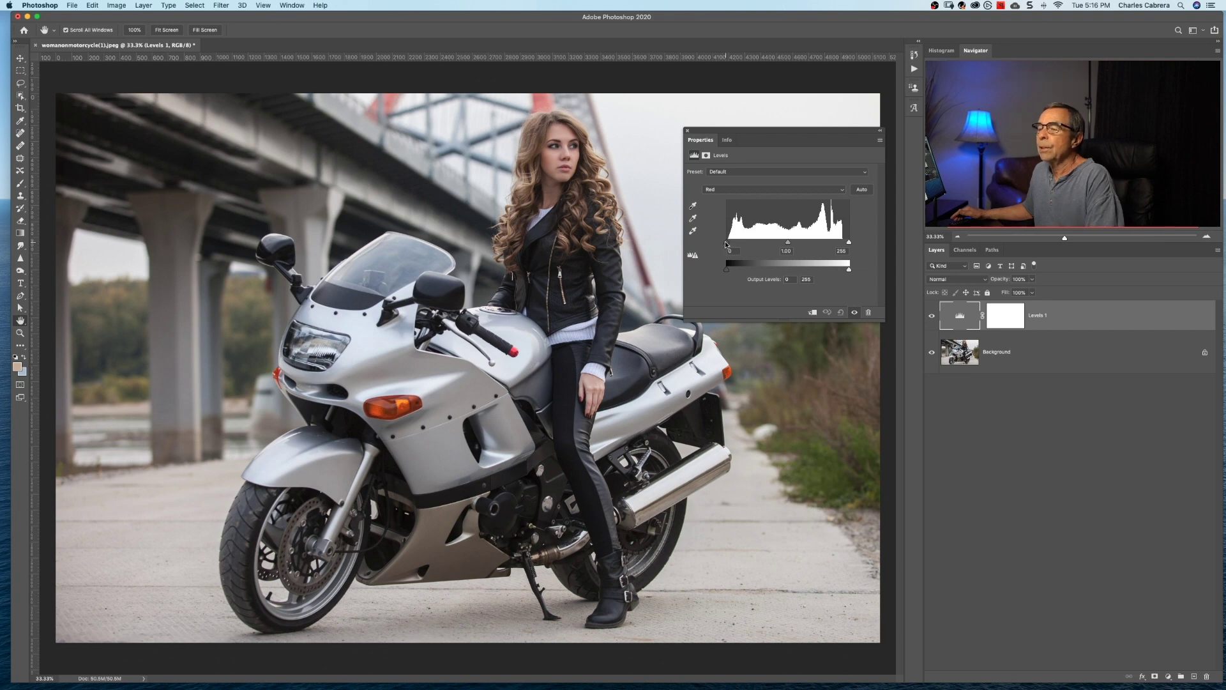
{"action": "mouse_move", "coordinate": [726, 244]}
{"action": "left_mouse_down"}
{"action": "mouse_move", "coordinate": [746, 245]}
{"action": "mouse_move", "coordinate": [716, 244]}
{"action": "left_mouse_up"}
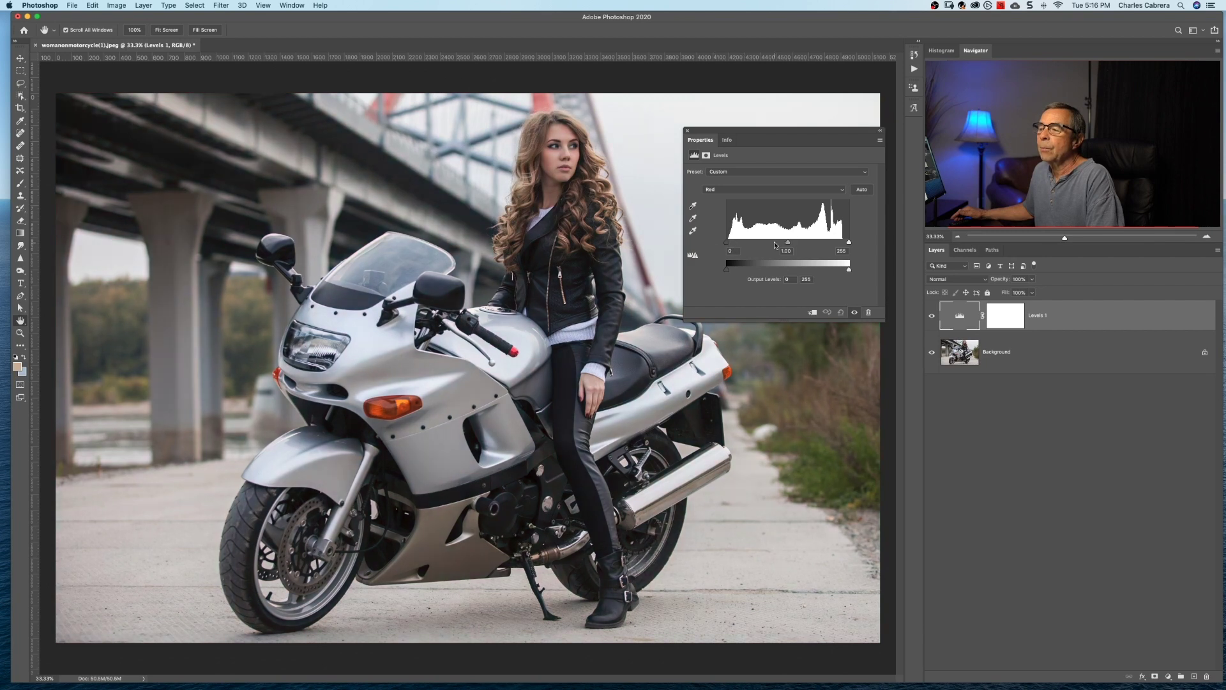
{"action": "left_click_drag", "start_coordinate": [849, 245], "coordinate": [787, 243]}
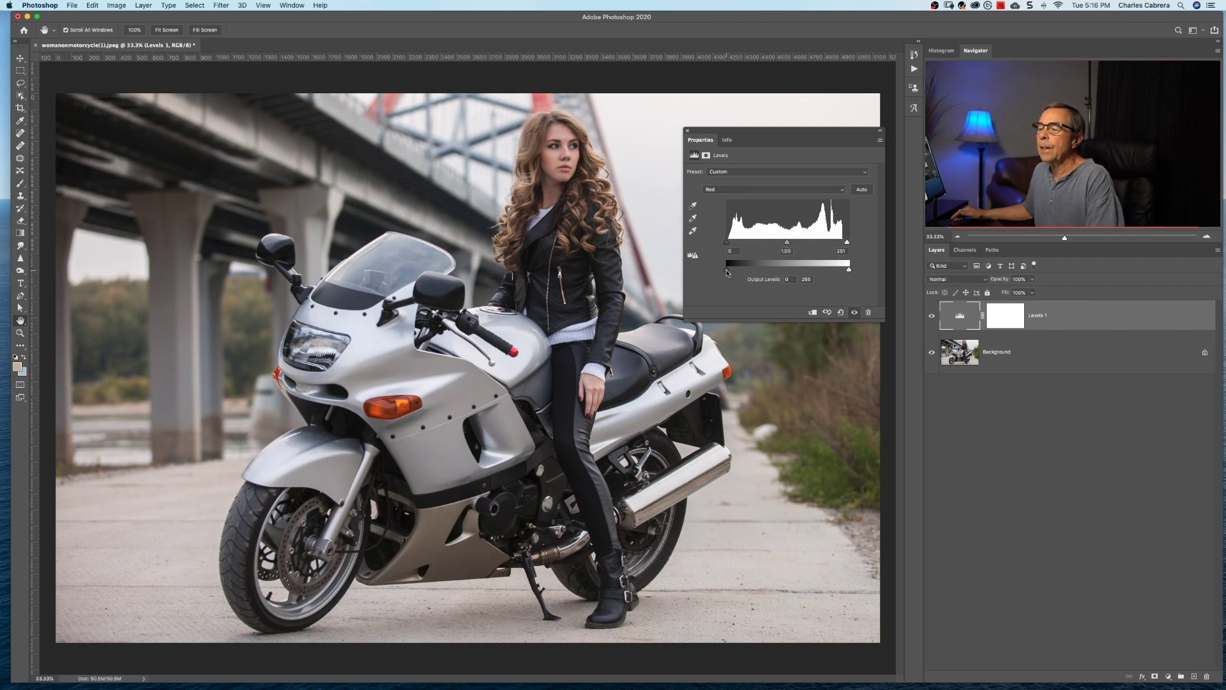
- Try out a raised black and a lowered white output level in the Red channel, and restore them to 0 and 255
{"action": "left_click_drag", "start_coordinate": [727, 272], "coordinate": [746, 273]}
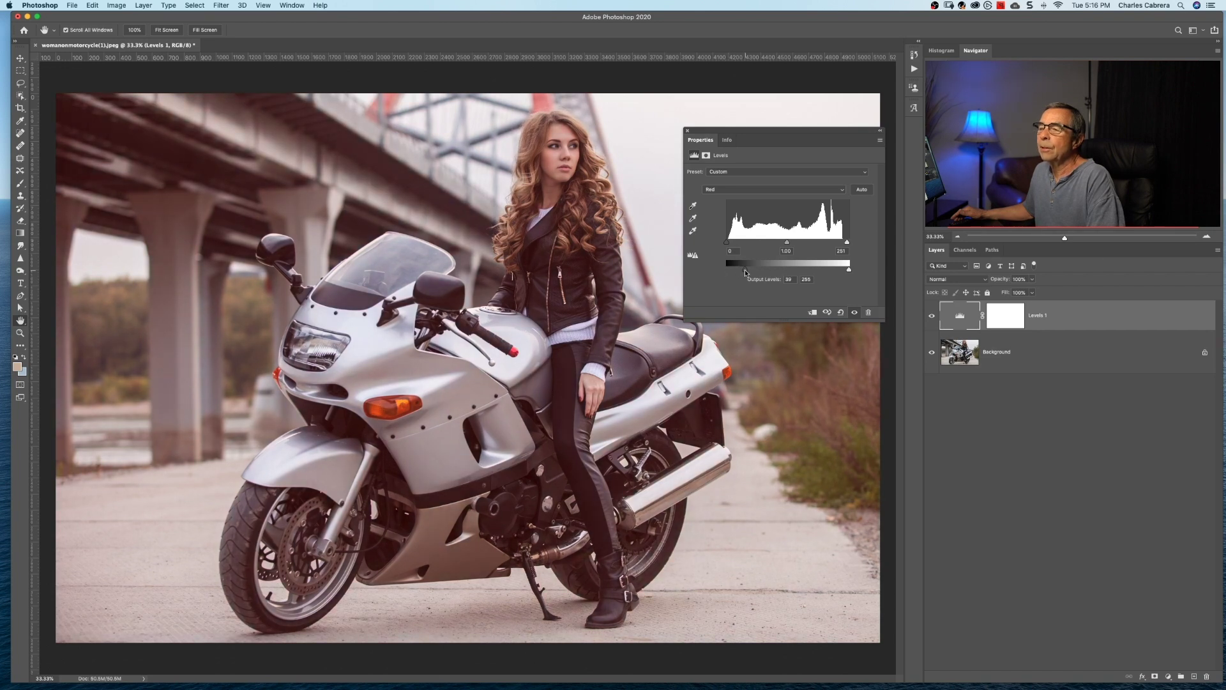
{"action": "left_click_drag", "start_coordinate": [745, 273], "coordinate": [727, 273]}
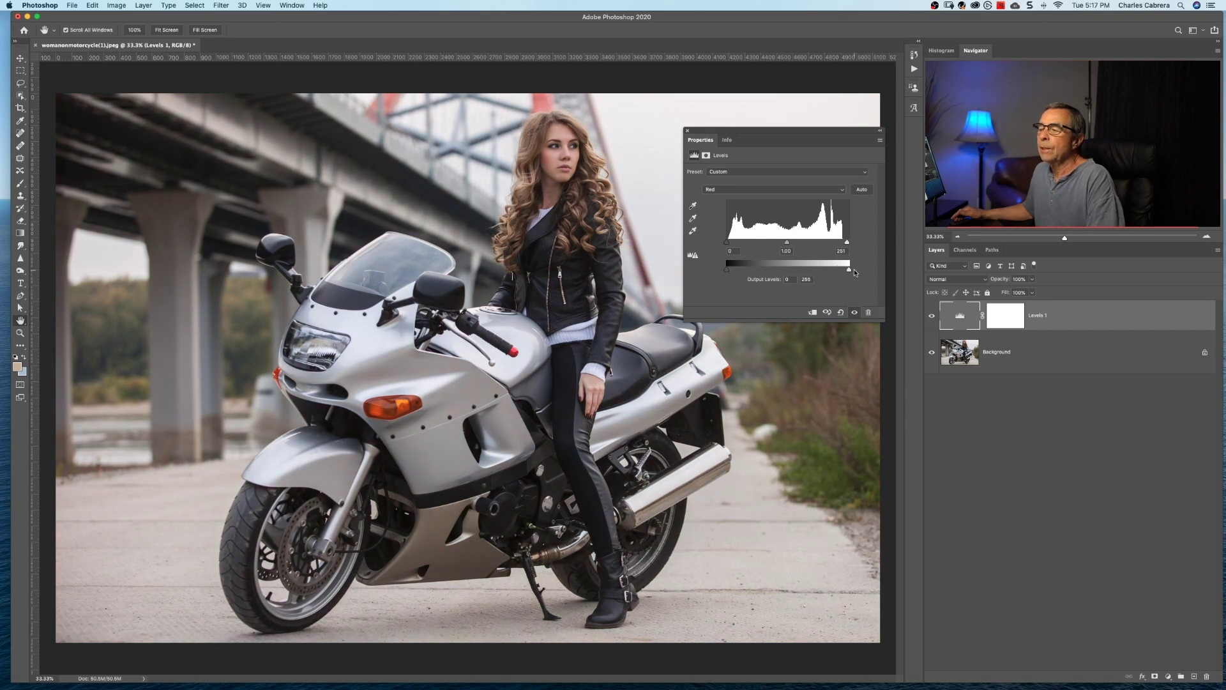
{"action": "left_click_drag", "start_coordinate": [848, 272], "coordinate": [834, 271]}
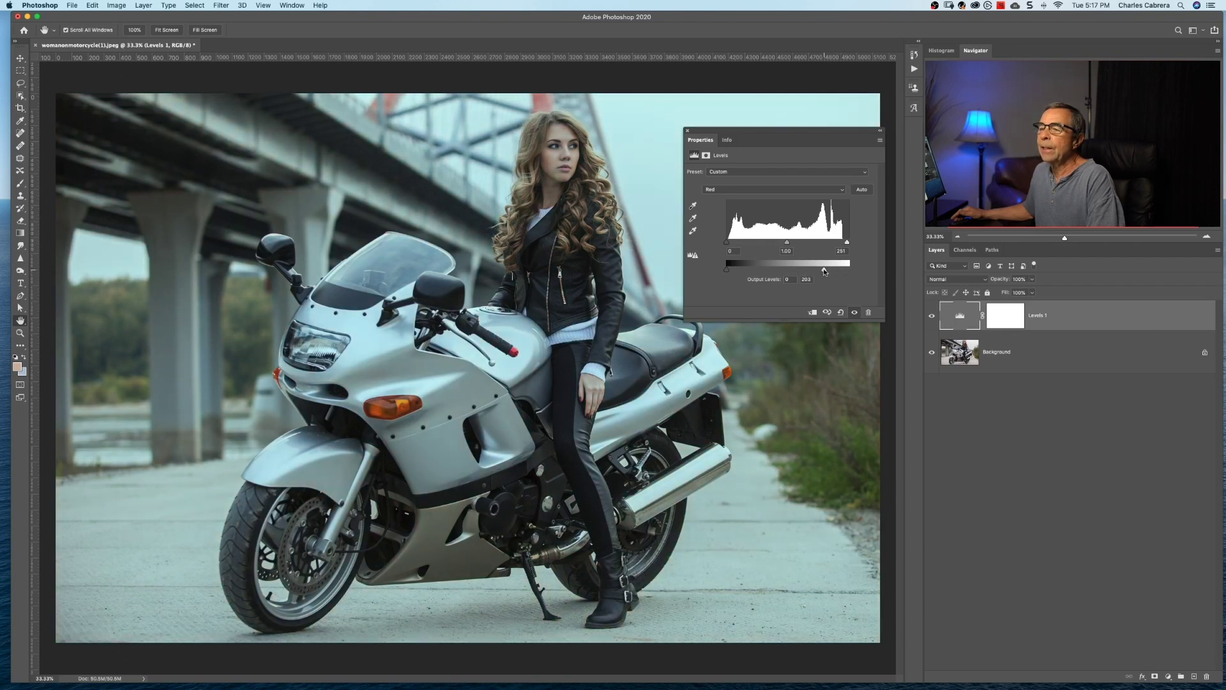
{"action": "left_click_drag", "start_coordinate": [824, 271], "coordinate": [849, 269]}
- Try a black input of 24 and a white input of about 208 in the Green channel, restore both, and slightly brighten its midtones
{"action": "left_click", "coordinate": [745, 189]}
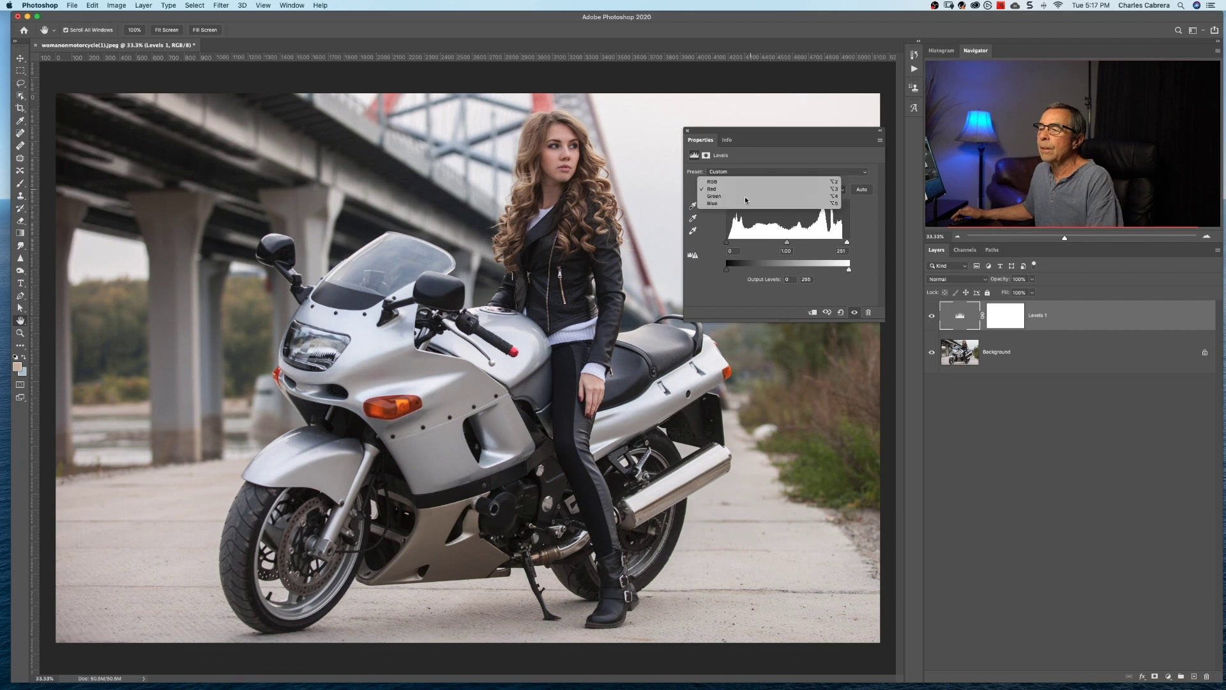
{"action": "left_click", "coordinate": [745, 197]}
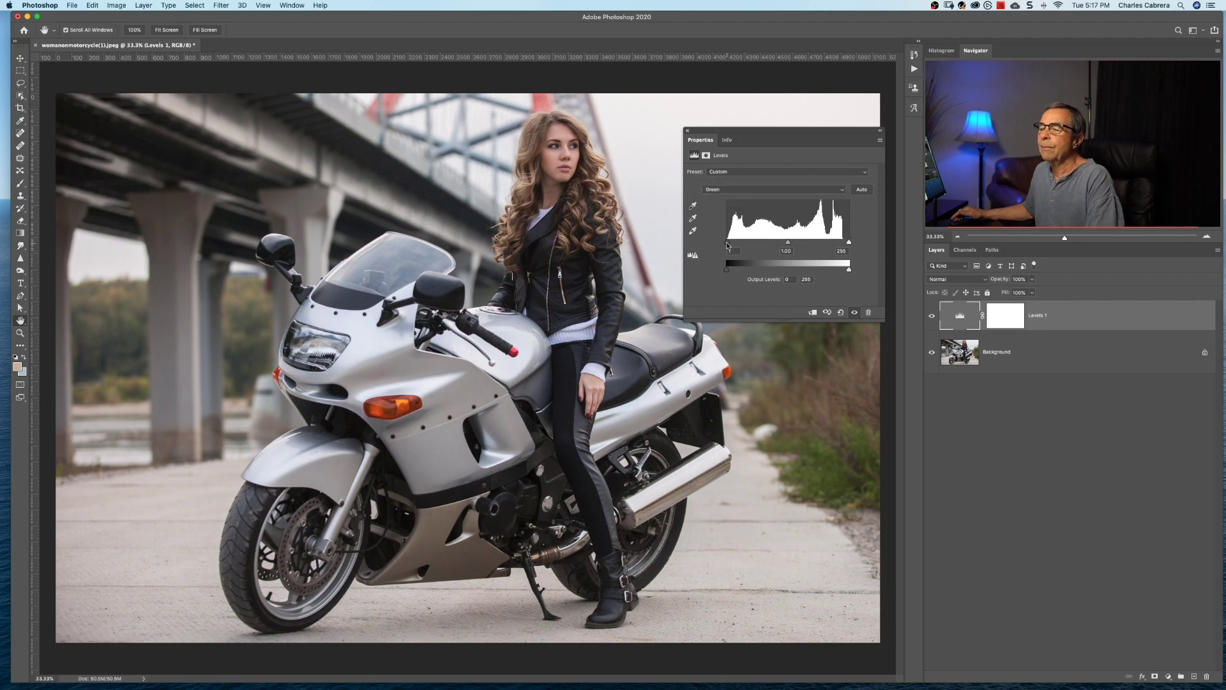
{"action": "left_click_drag", "start_coordinate": [728, 244], "coordinate": [738, 245]}
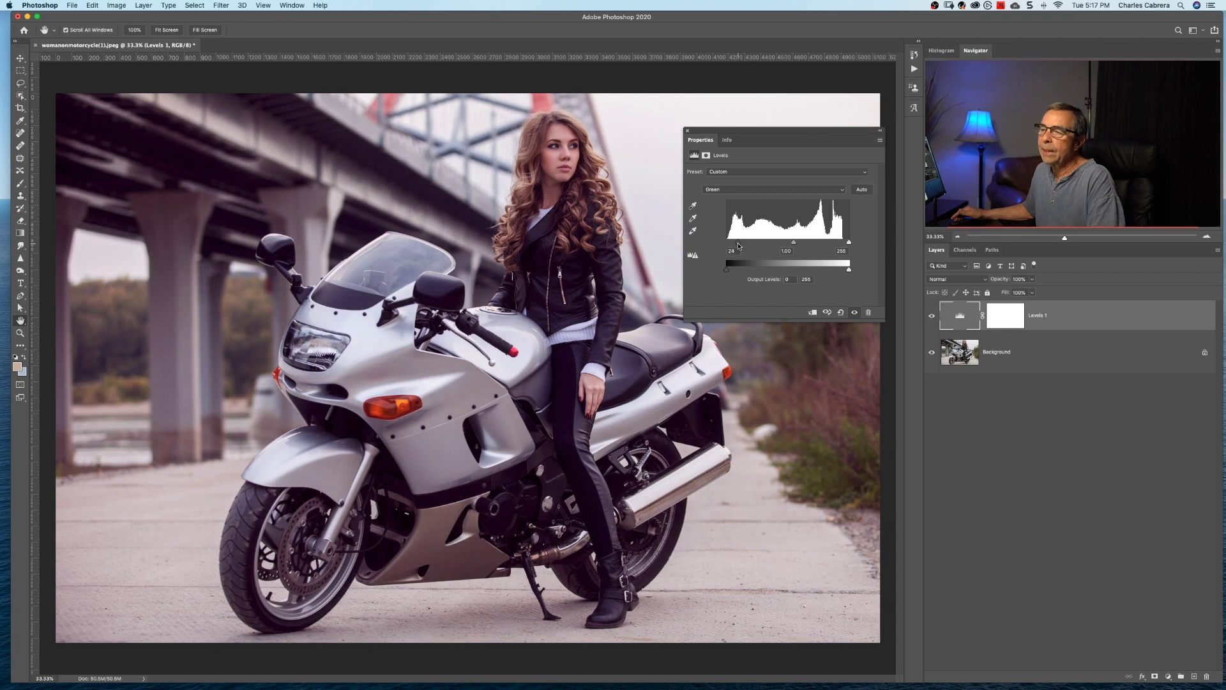
{"action": "left_click_drag", "start_coordinate": [738, 244], "coordinate": [715, 245]}
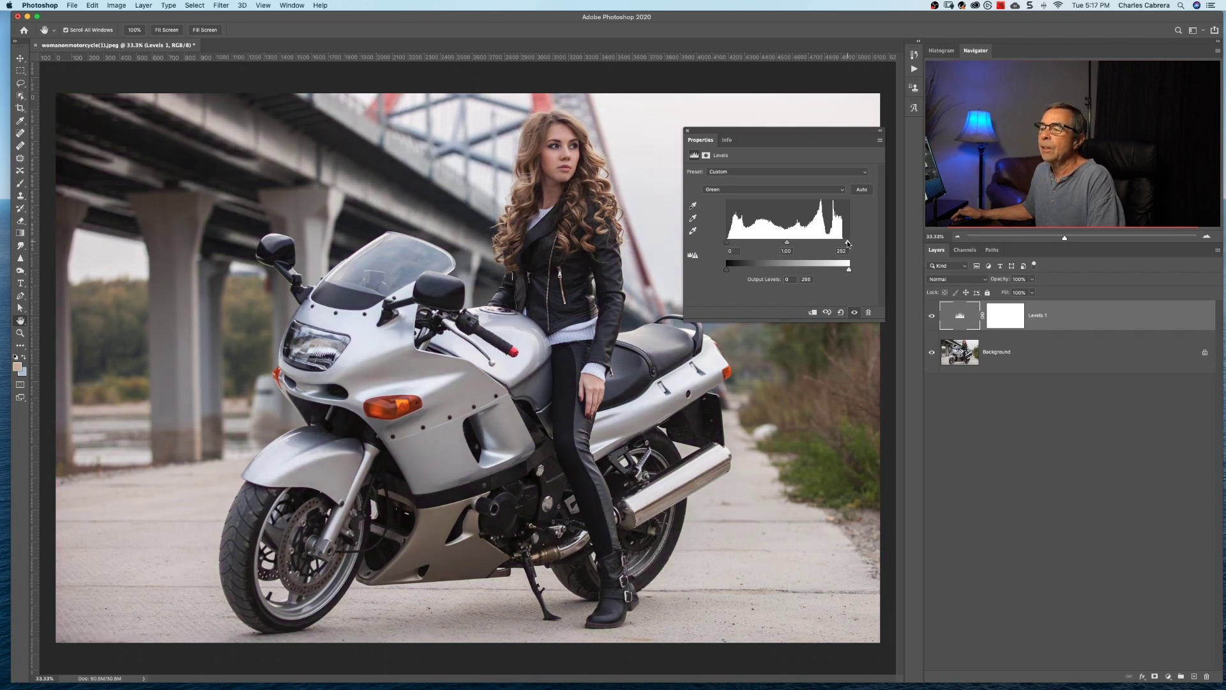
{"action": "left_click_drag", "start_coordinate": [848, 243], "coordinate": [827, 244]}
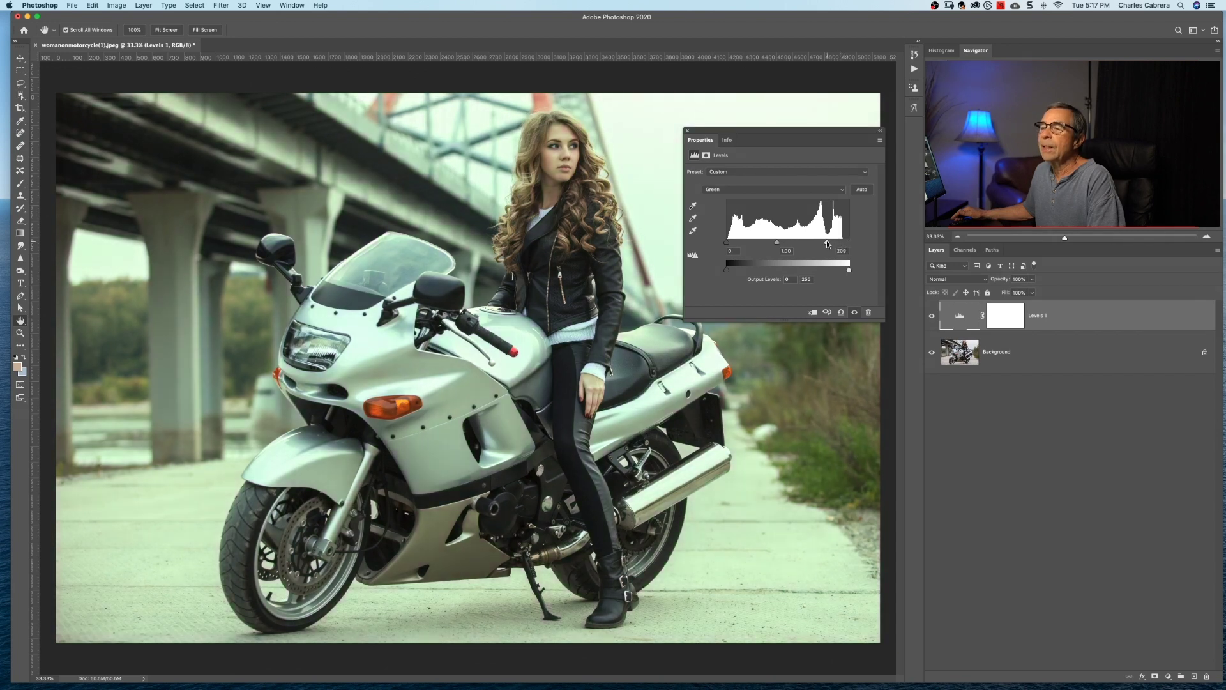
{"action": "key", "text": "super+z"}
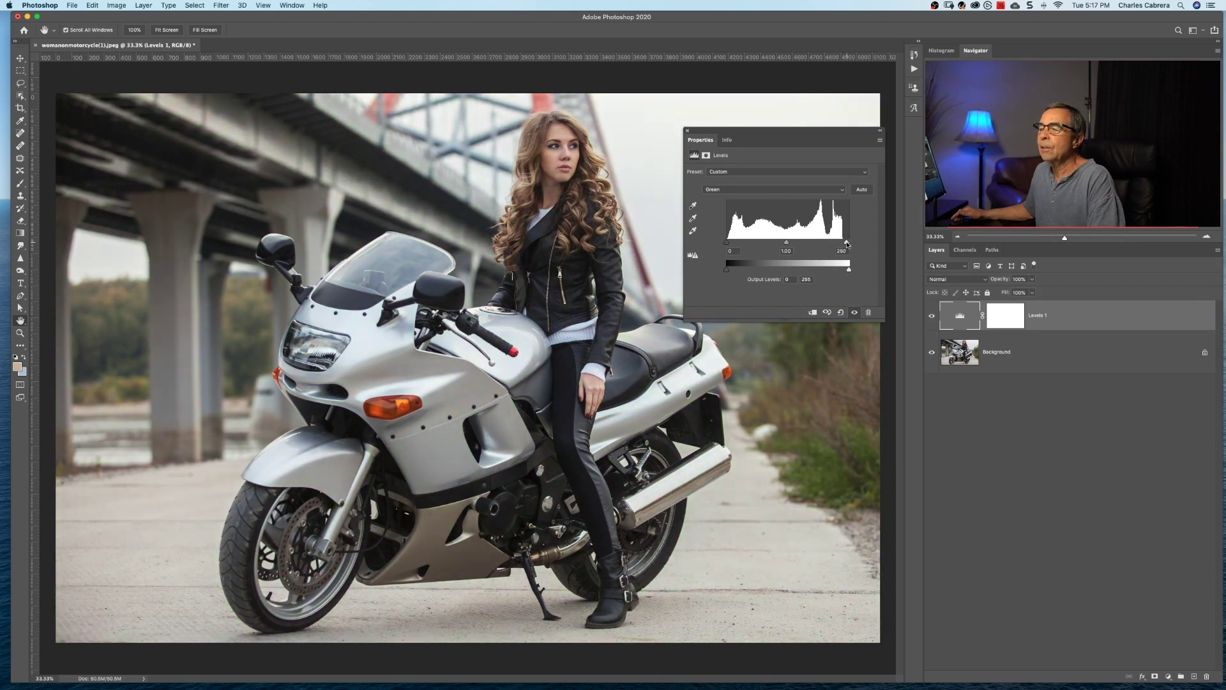
{"action": "left_click_drag", "start_coordinate": [788, 244], "coordinate": [785, 244]}
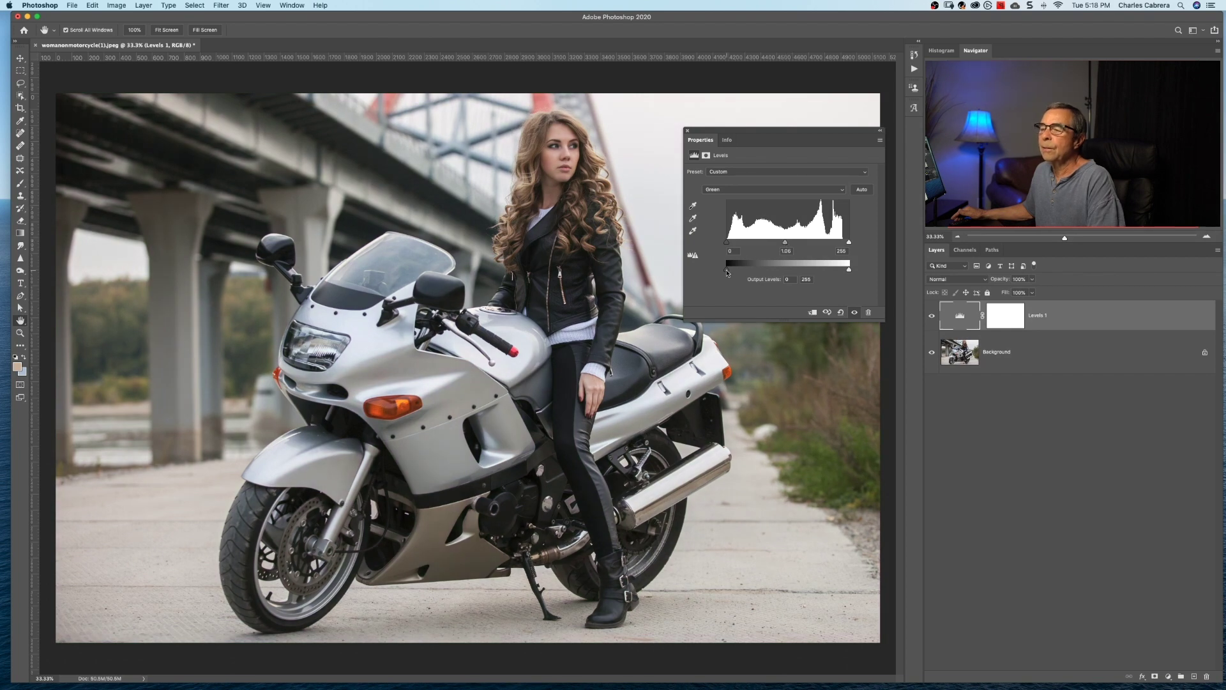
- Try out a raised black output and a white output of about 224 in the Green channel, and revert both
{"action": "left_click_drag", "start_coordinate": [727, 273], "coordinate": [741, 274]}
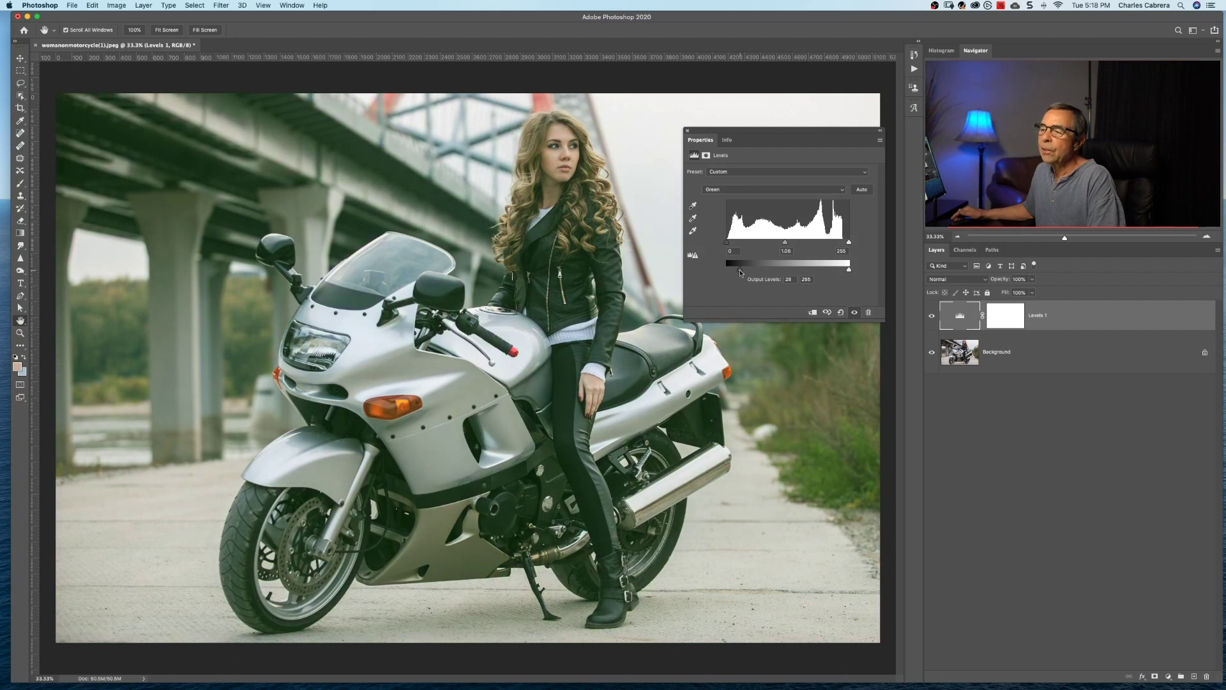
{"action": "left_click_drag", "start_coordinate": [741, 273], "coordinate": [726, 273]}
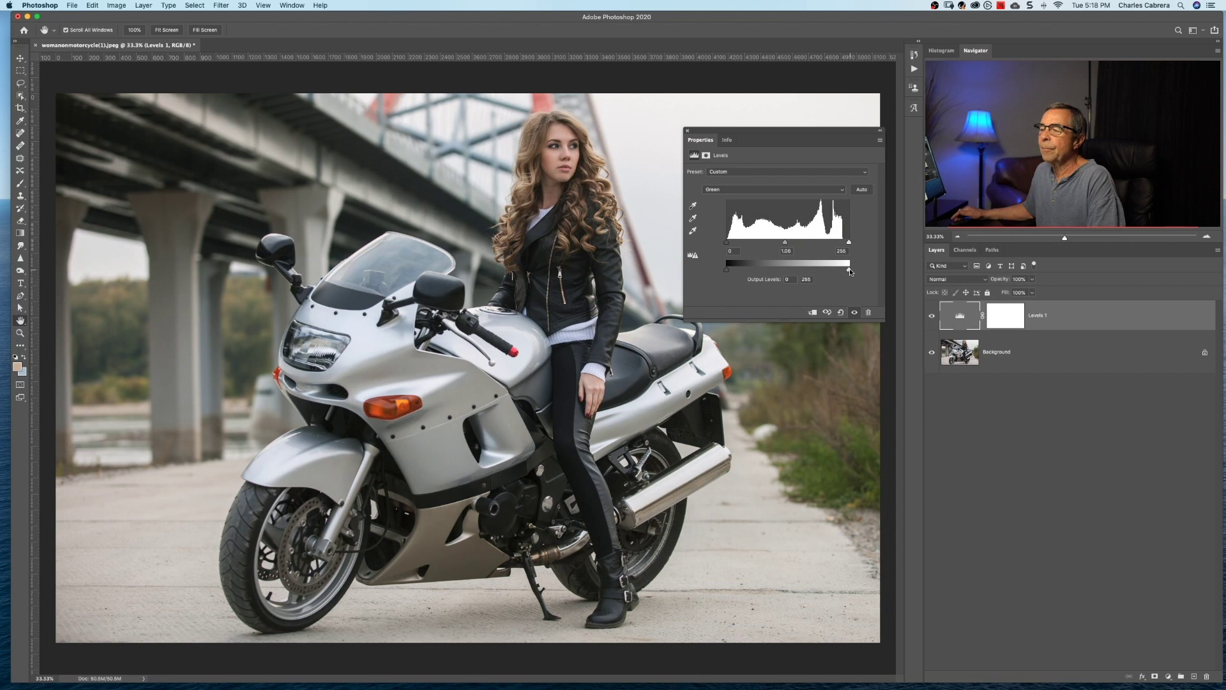
{"action": "left_click_drag", "start_coordinate": [850, 268], "coordinate": [825, 271]}
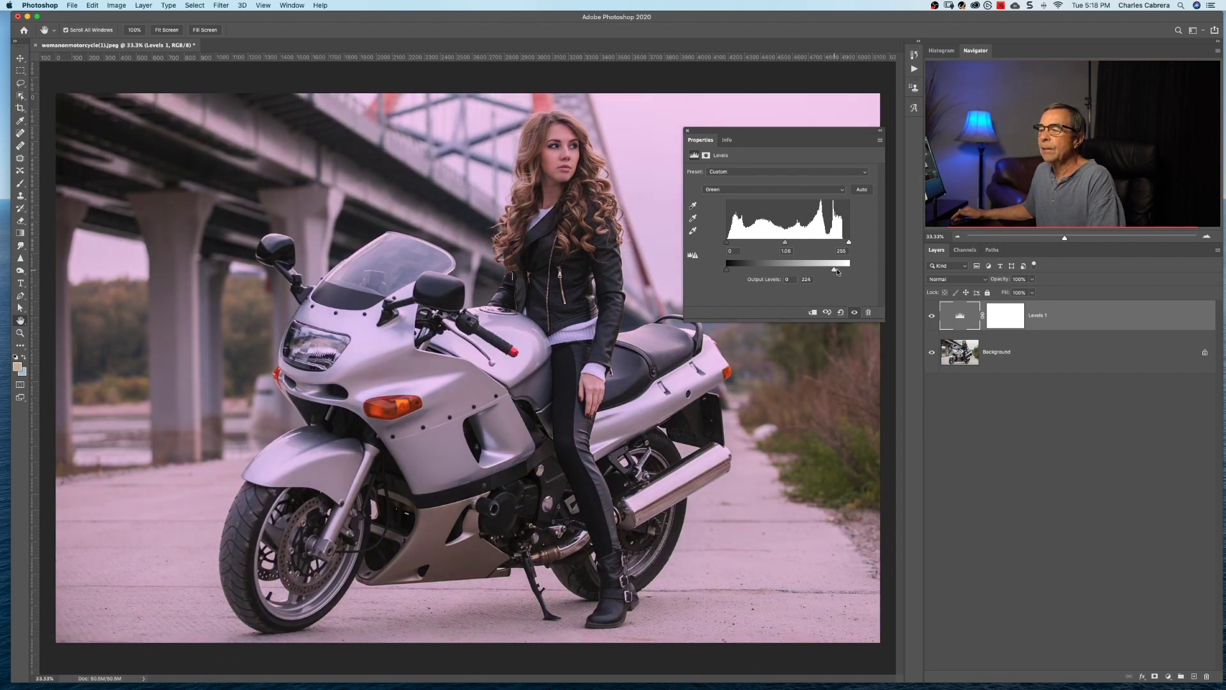
{"action": "key", "text": "super+z"}
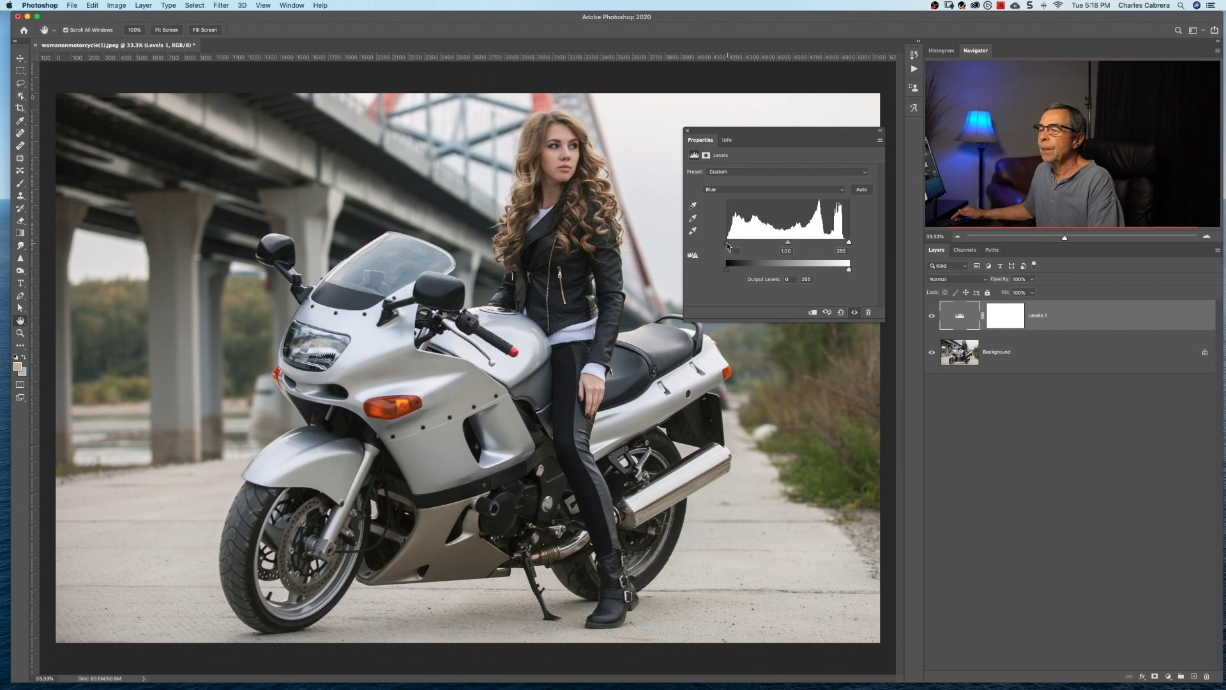
- Try a black input of 40, a midtone of 1.20 and a raised black output level in the Blue channel of Levels 1
{"action": "left_click_drag", "start_coordinate": [728, 244], "coordinate": [746, 247]}
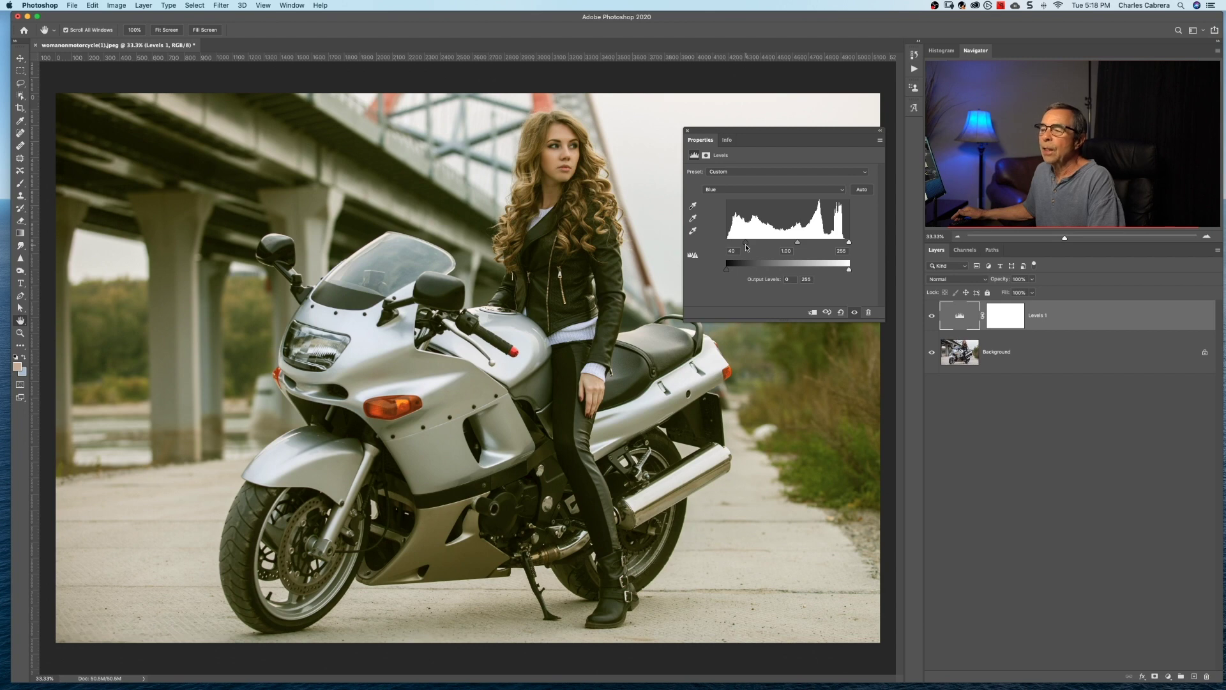
{"action": "key", "text": "super+z"}
{"action": "mouse_move", "coordinate": [849, 244]}
{"action": "left_mouse_down"}
{"action": "mouse_move", "coordinate": [817, 243]}
{"action": "mouse_move", "coordinate": [850, 244]}
{"action": "left_mouse_up"}
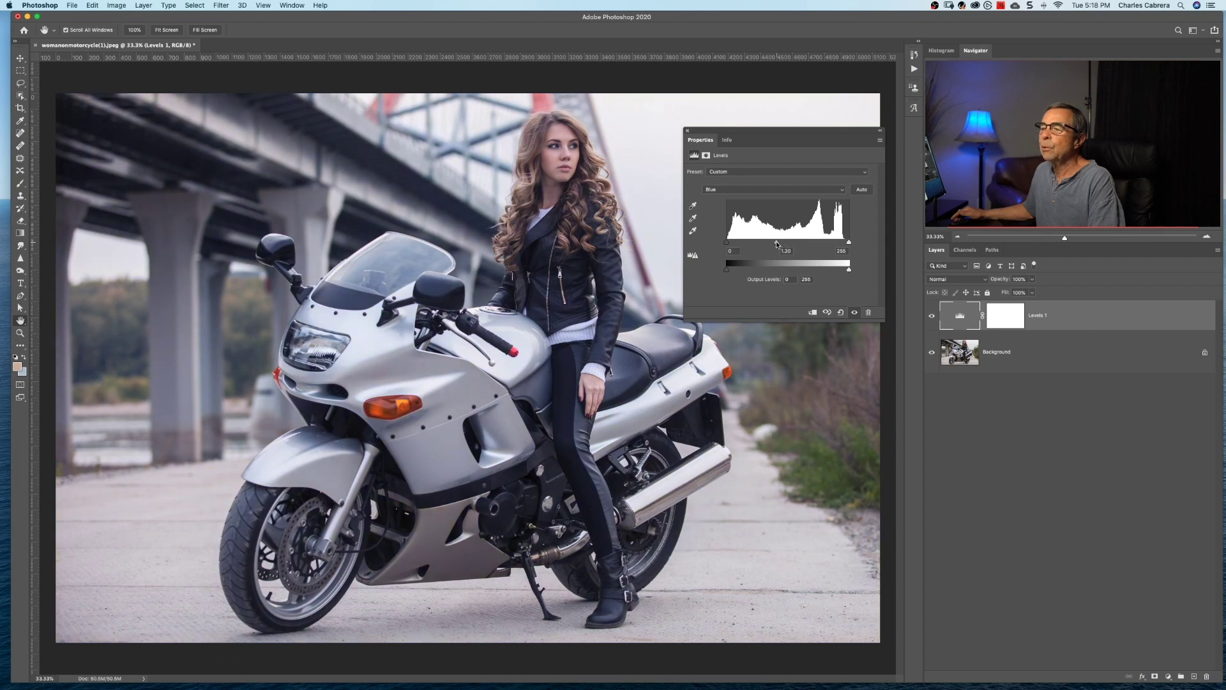
{"action": "mouse_move", "coordinate": [777, 241]}
{"action": "left_mouse_down"}
{"action": "mouse_move", "coordinate": [797, 243]}
{"action": "mouse_move", "coordinate": [786, 242]}
{"action": "left_mouse_up"}
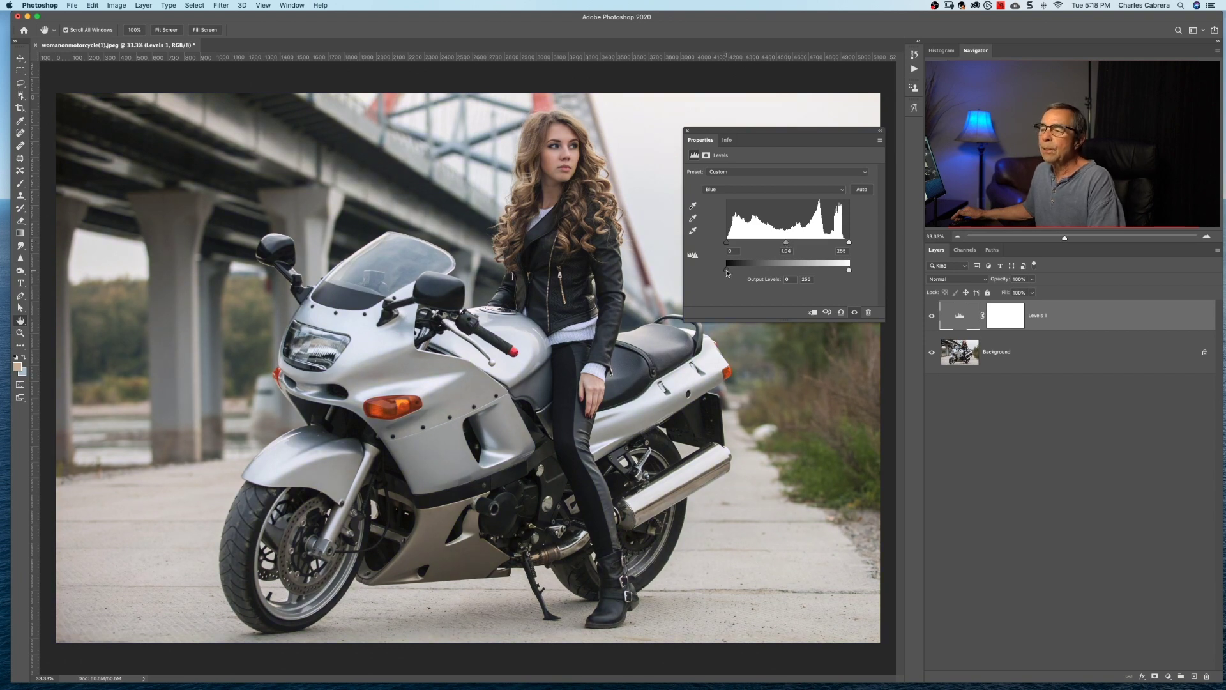
{"action": "left_click_drag", "start_coordinate": [727, 271], "coordinate": [747, 271]}
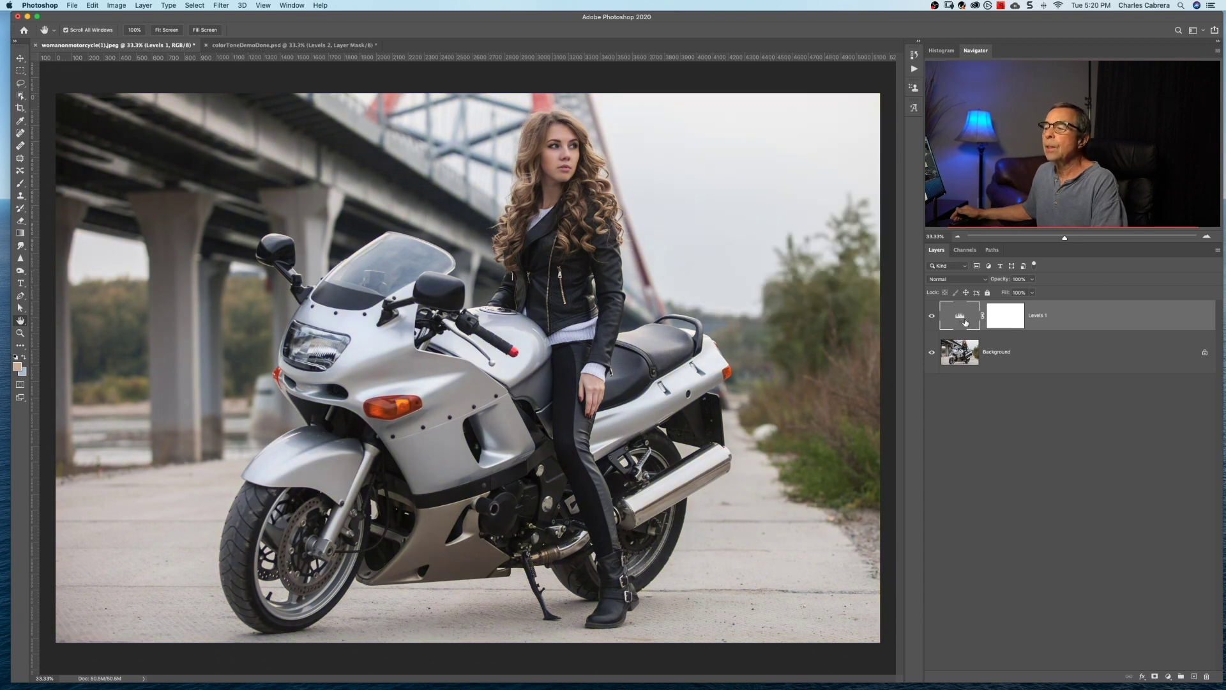
- Open the Levels 1 settings and set the composite RGB input levels to 18 for black and 243 for white
{"action": "double_click", "coordinate": [961, 318]}
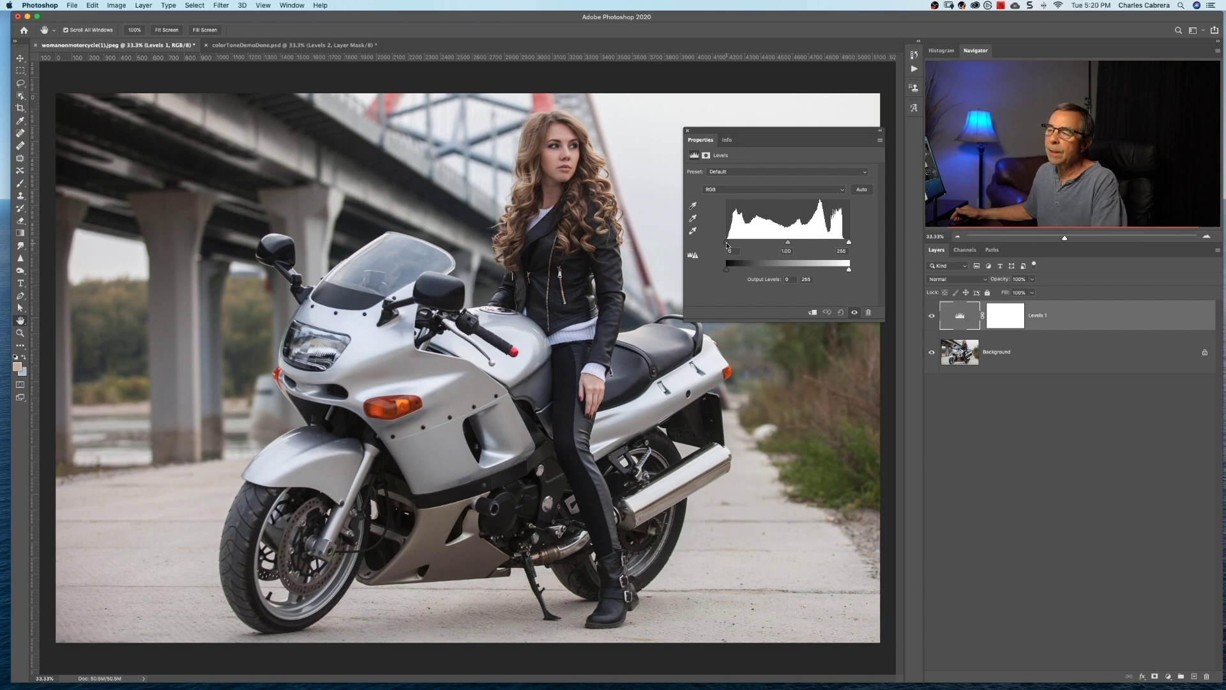
{"action": "left_click_drag", "start_coordinate": [727, 244], "coordinate": [736, 246]}
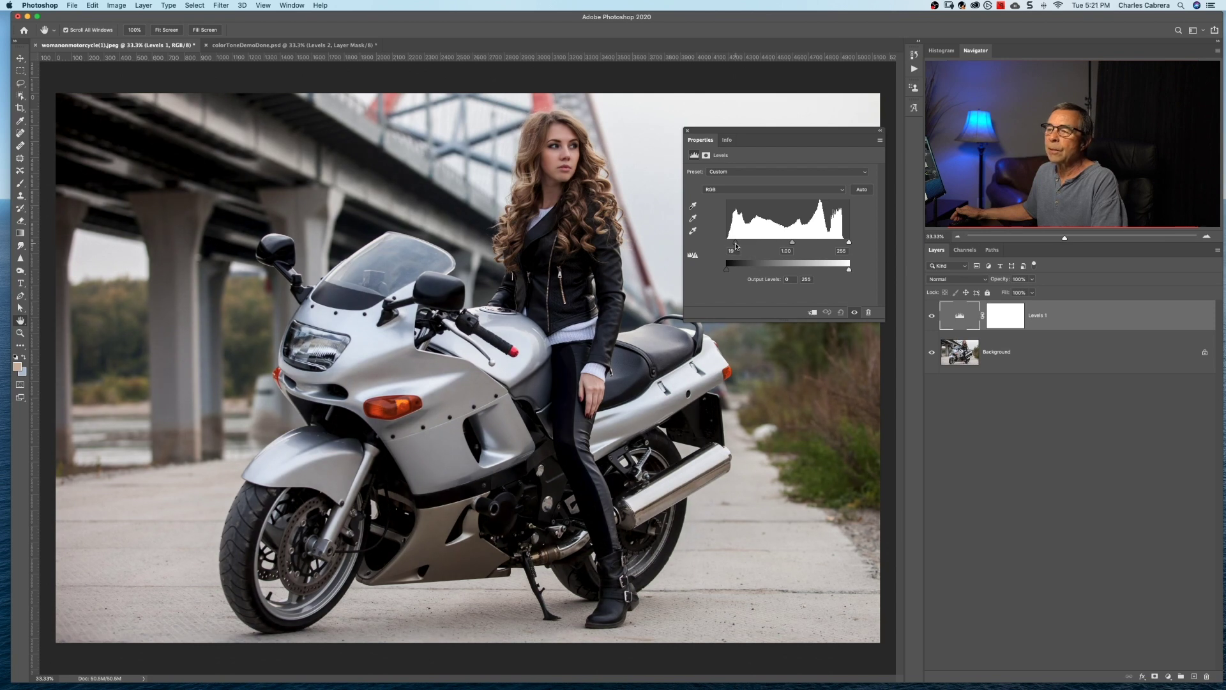
{"action": "left_click_drag", "start_coordinate": [849, 243], "coordinate": [844, 245]}
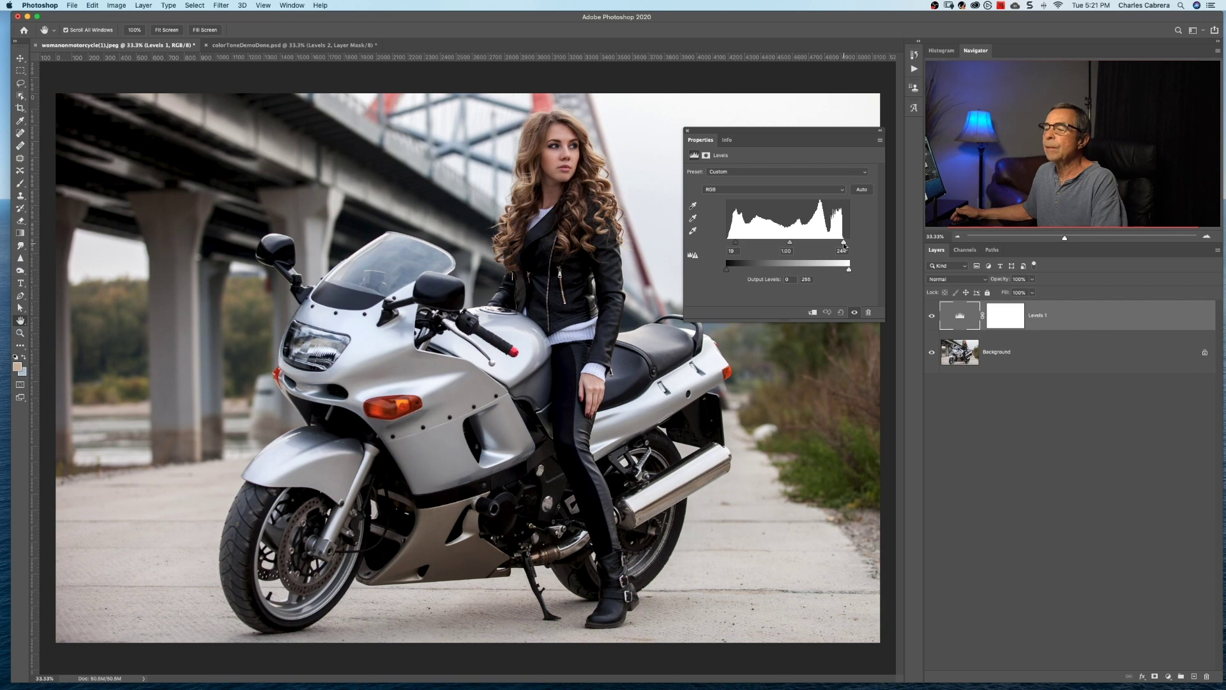
{"action": "left_click_drag", "start_coordinate": [843, 245], "coordinate": [843, 245]}
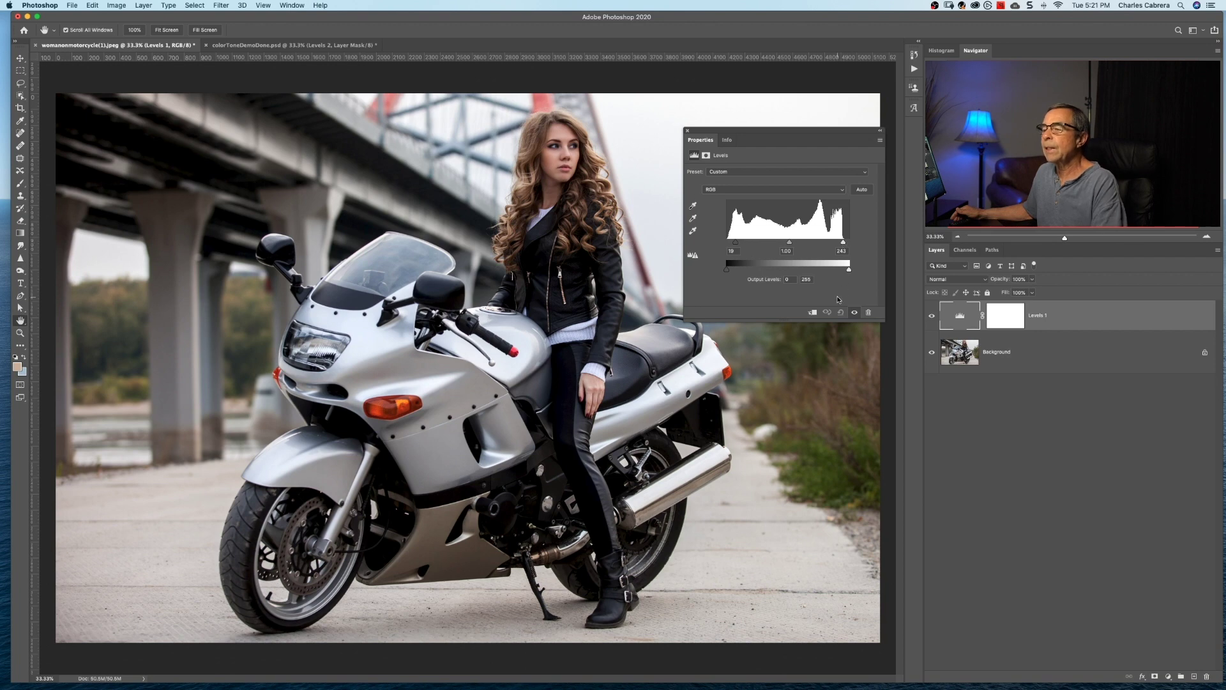
- Raise the Red channel's black input level to about 32 in Levels 1
{"action": "left_click", "coordinate": [766, 189]}
{"action": "left_click", "coordinate": [764, 197]}
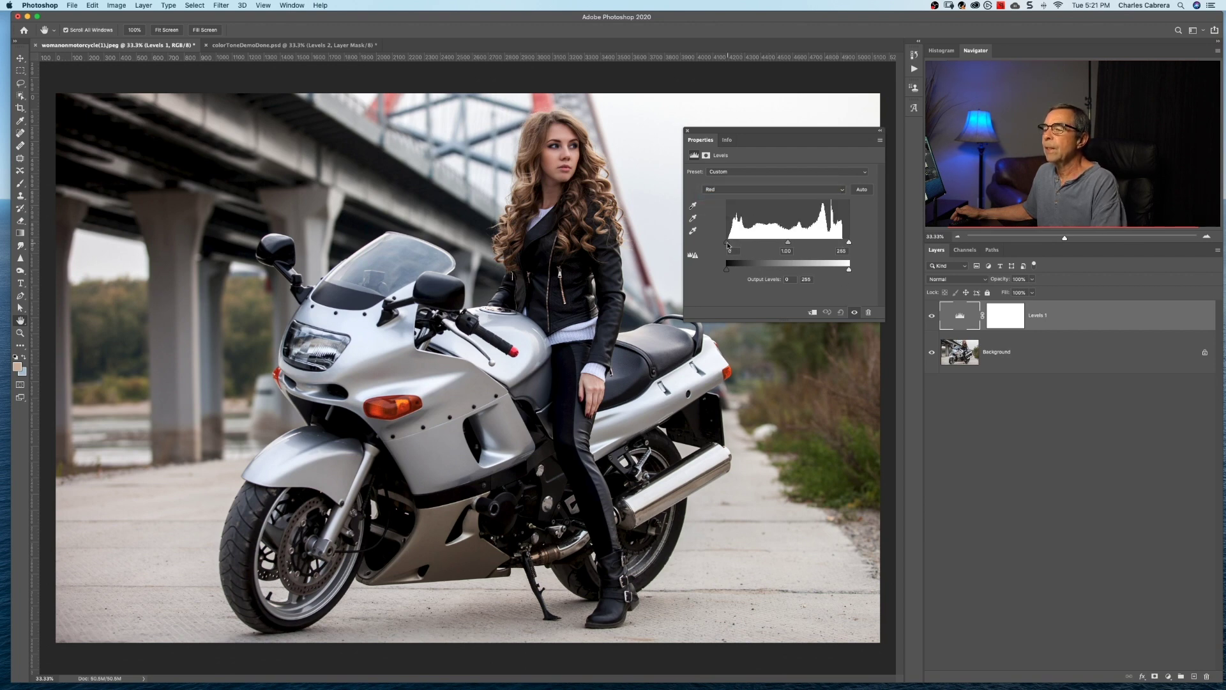
{"action": "left_click_drag", "start_coordinate": [727, 244], "coordinate": [740, 246]}
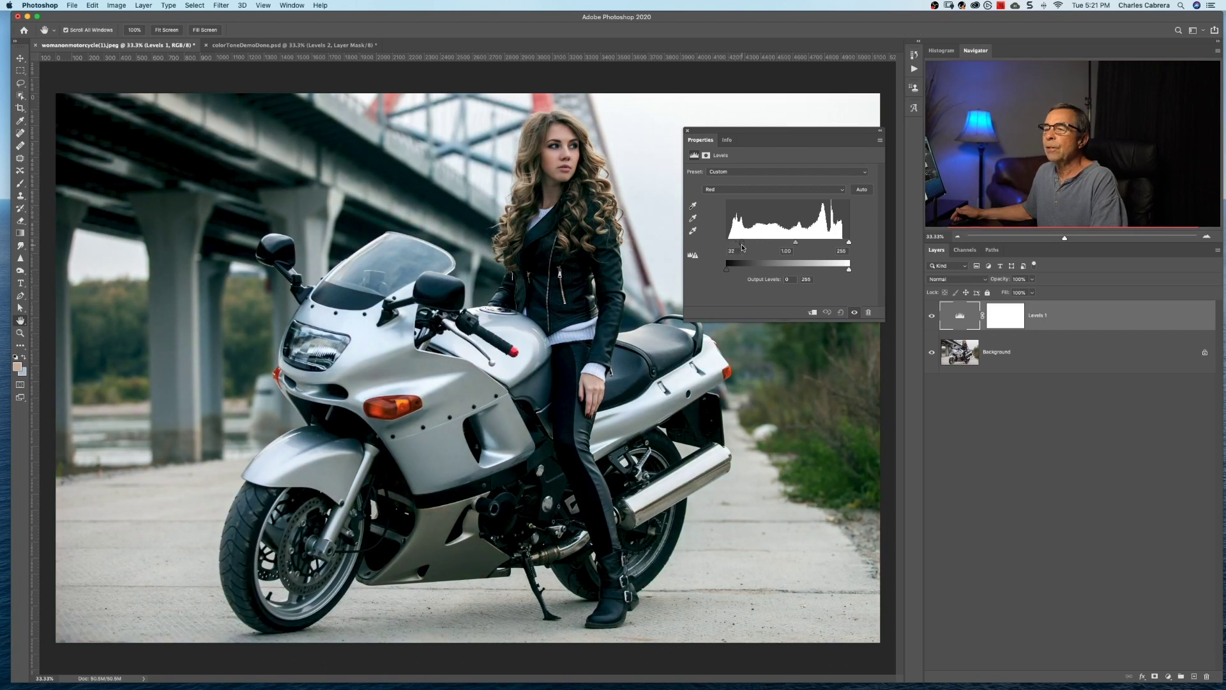
- Raise the black output level to about 16 in the Green channel and about 28 in the Blue channel
{"action": "key", "text": "alt+4"}
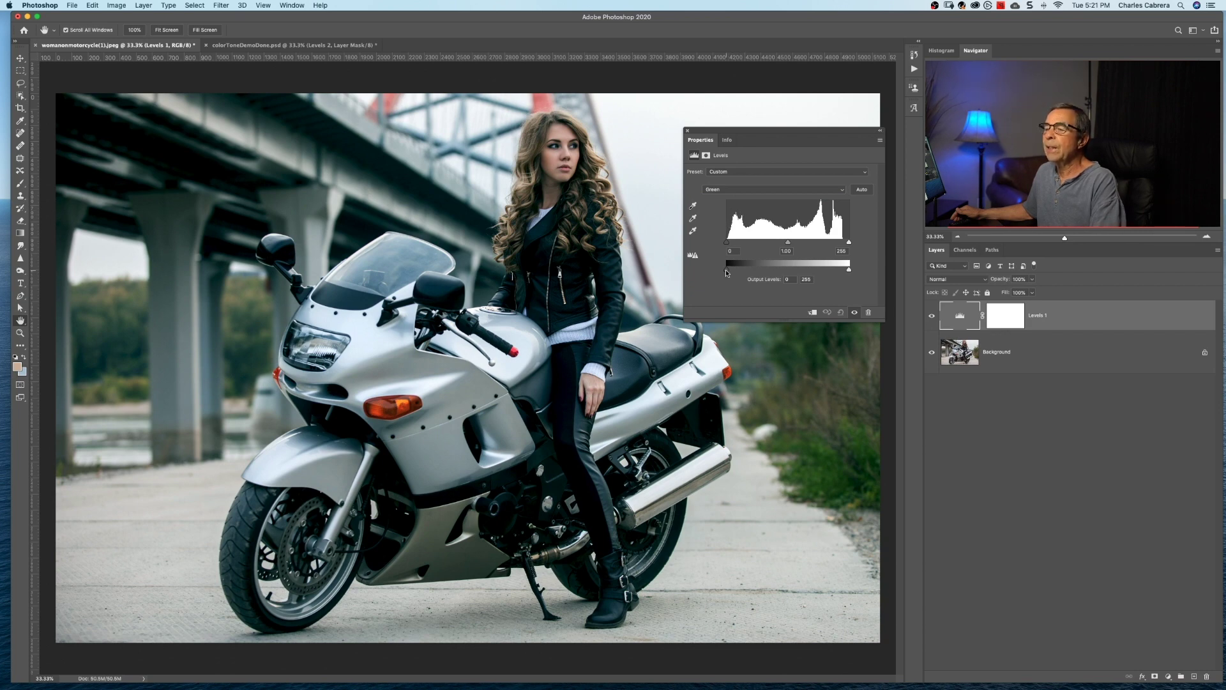
{"action": "left_click_drag", "start_coordinate": [726, 271], "coordinate": [734, 271]}
{"action": "left_click", "coordinate": [765, 189]}
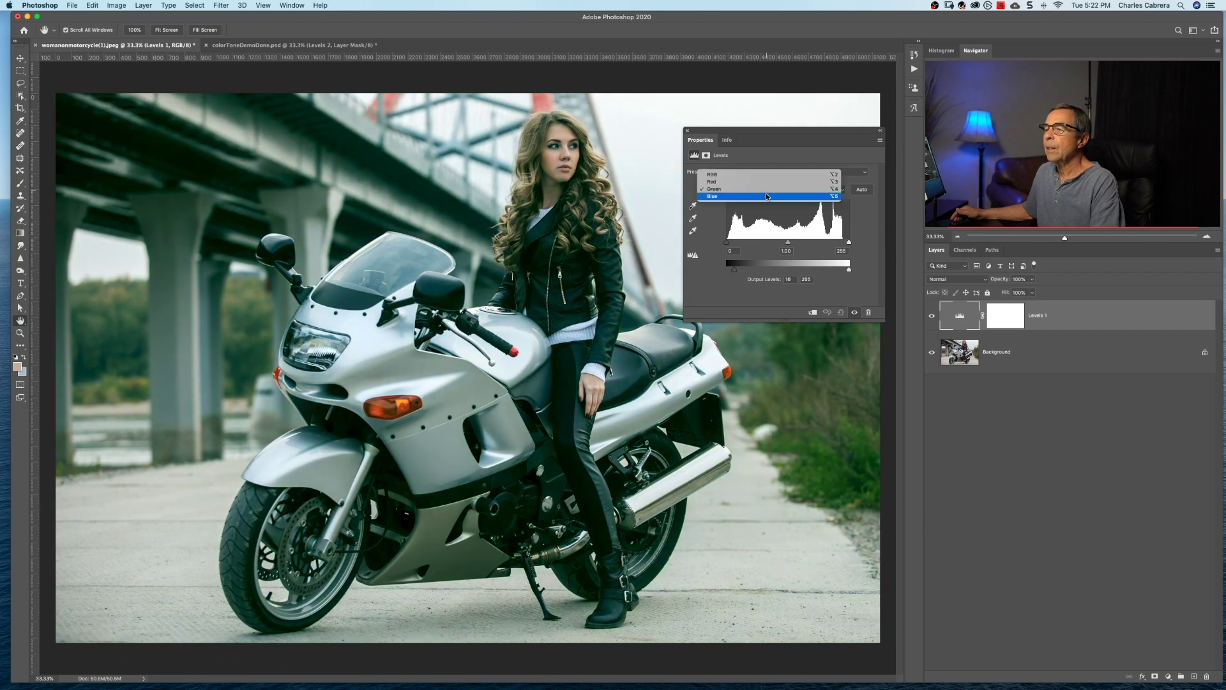
{"action": "left_click", "coordinate": [766, 195]}
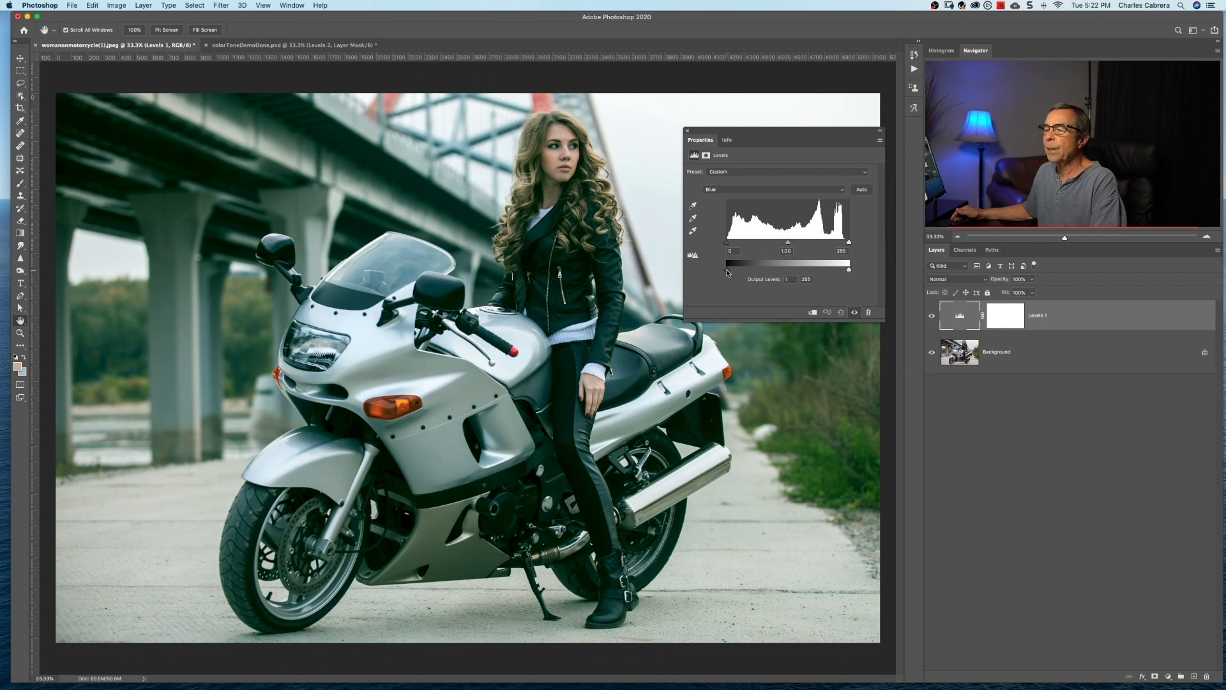
{"action": "left_click_drag", "start_coordinate": [727, 271], "coordinate": [740, 270]}
- Darken the Red channel's midtones to about 0.89 and toggle the Levels 1 adjustment to compare before and after
{"action": "left_click", "coordinate": [743, 189]}
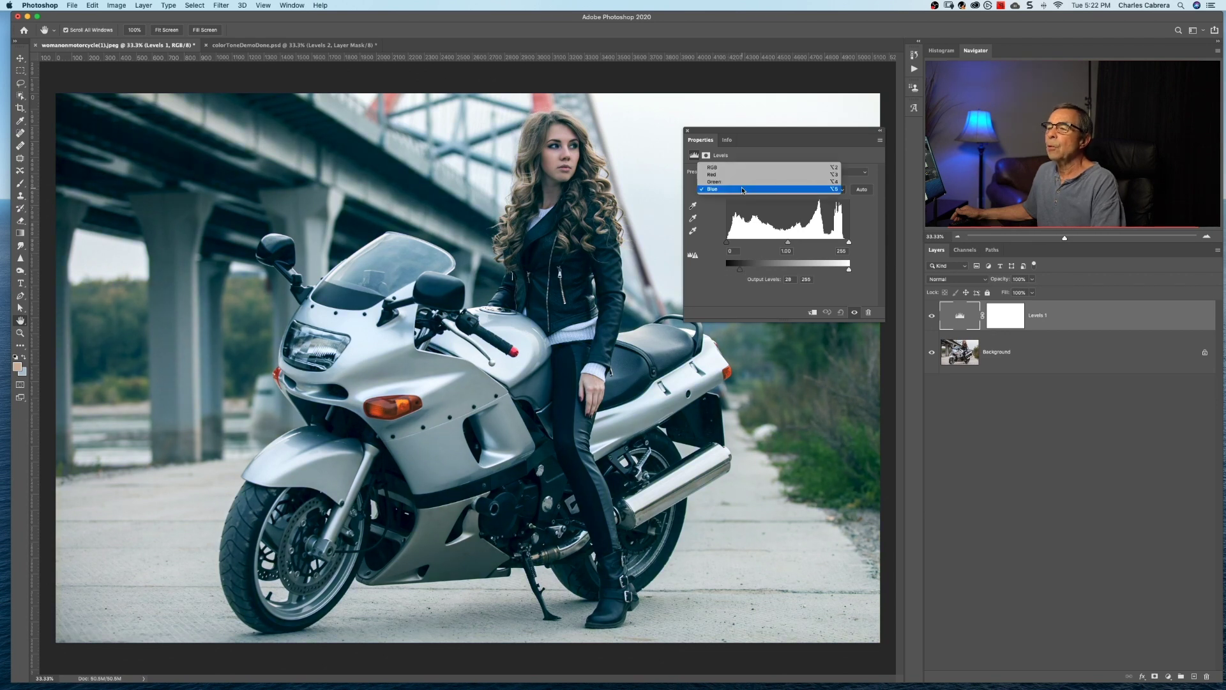
{"action": "left_click", "coordinate": [741, 175]}
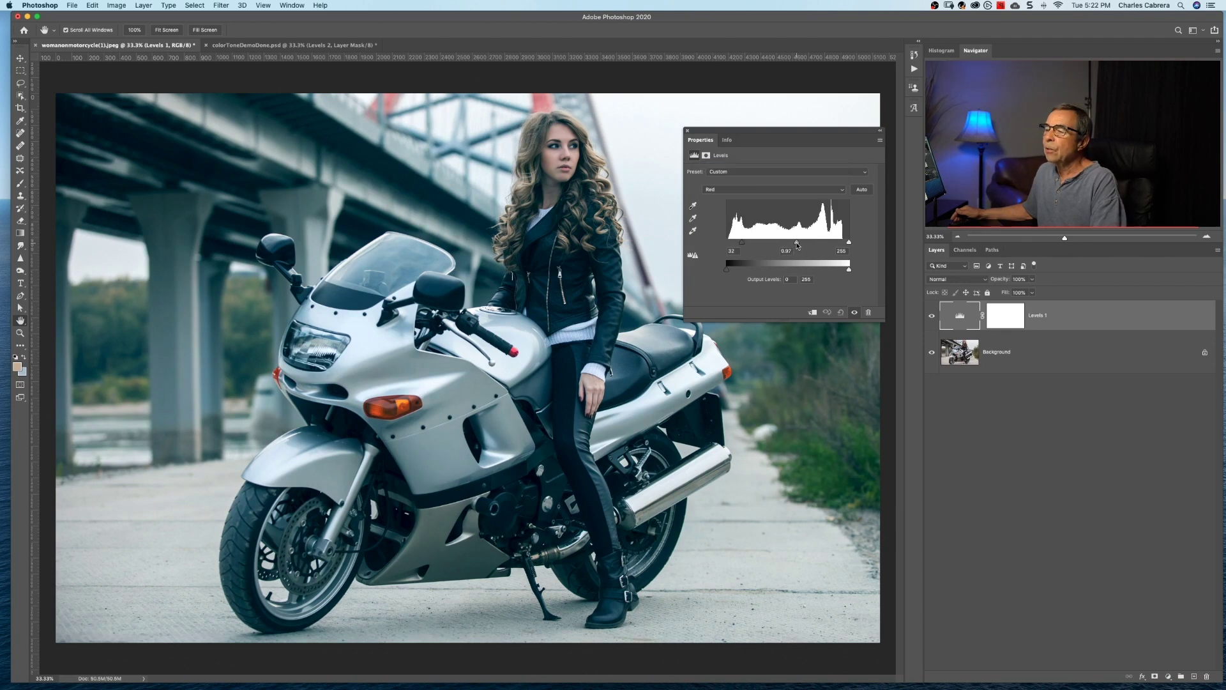
{"action": "left_click_drag", "start_coordinate": [797, 246], "coordinate": [802, 248]}
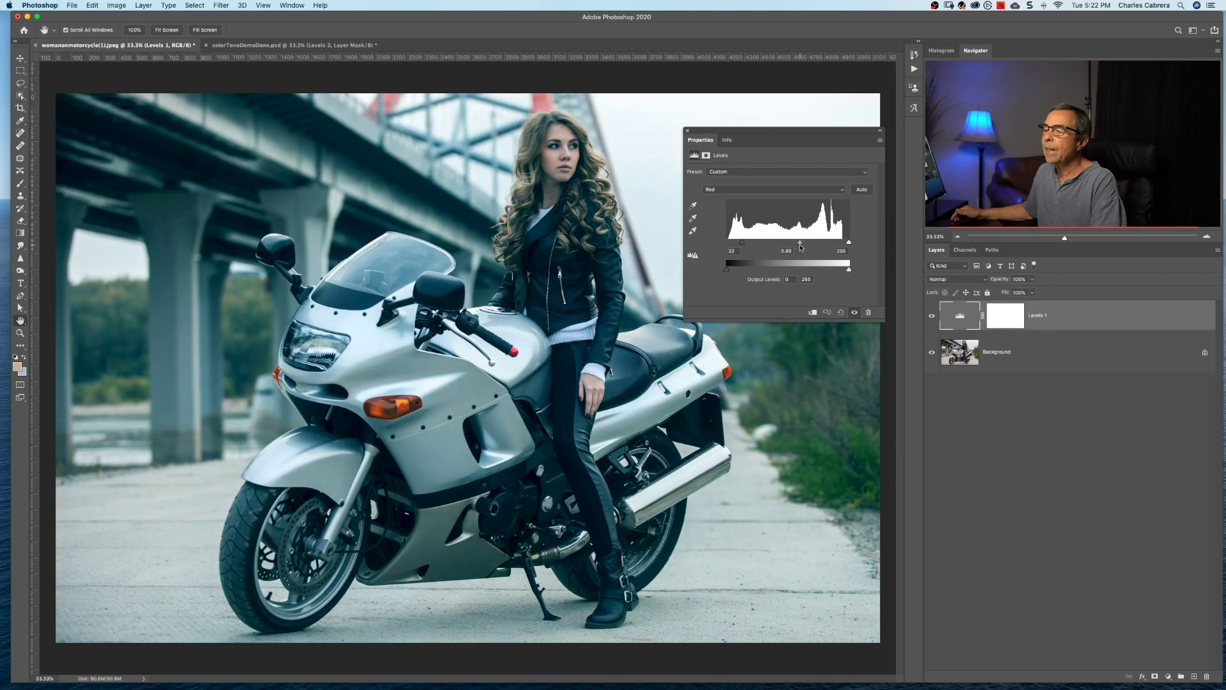
{"action": "left_click", "coordinate": [855, 313]}
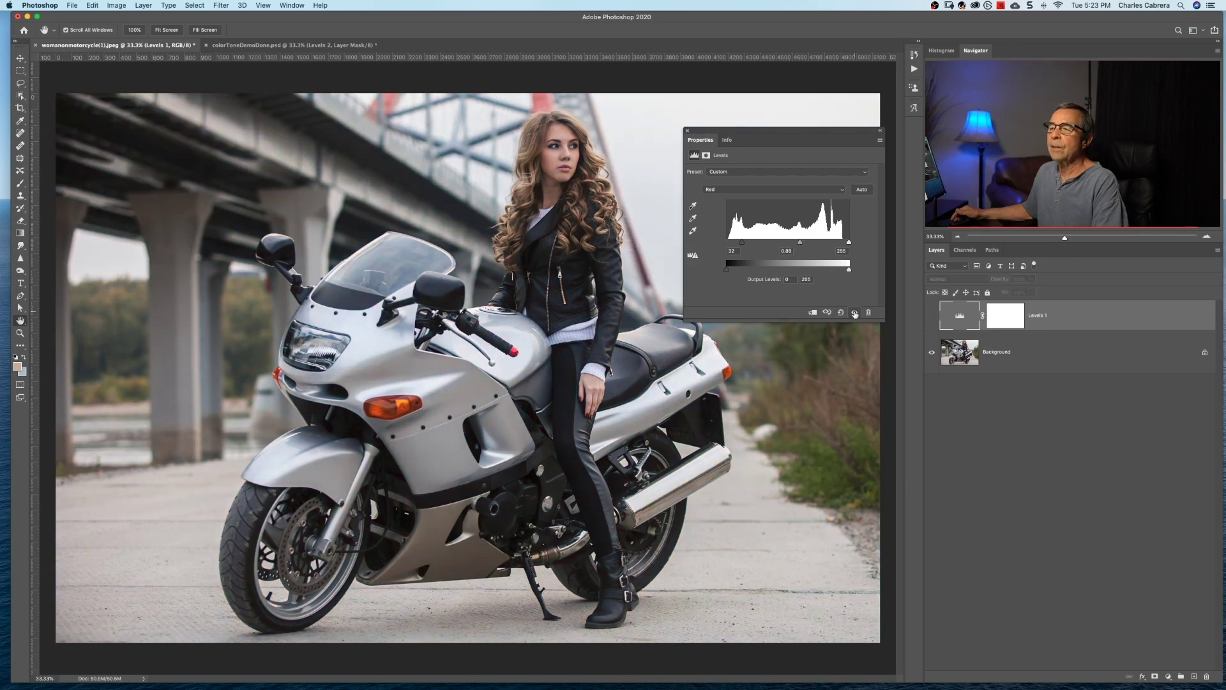
{"action": "left_click", "coordinate": [855, 313]}
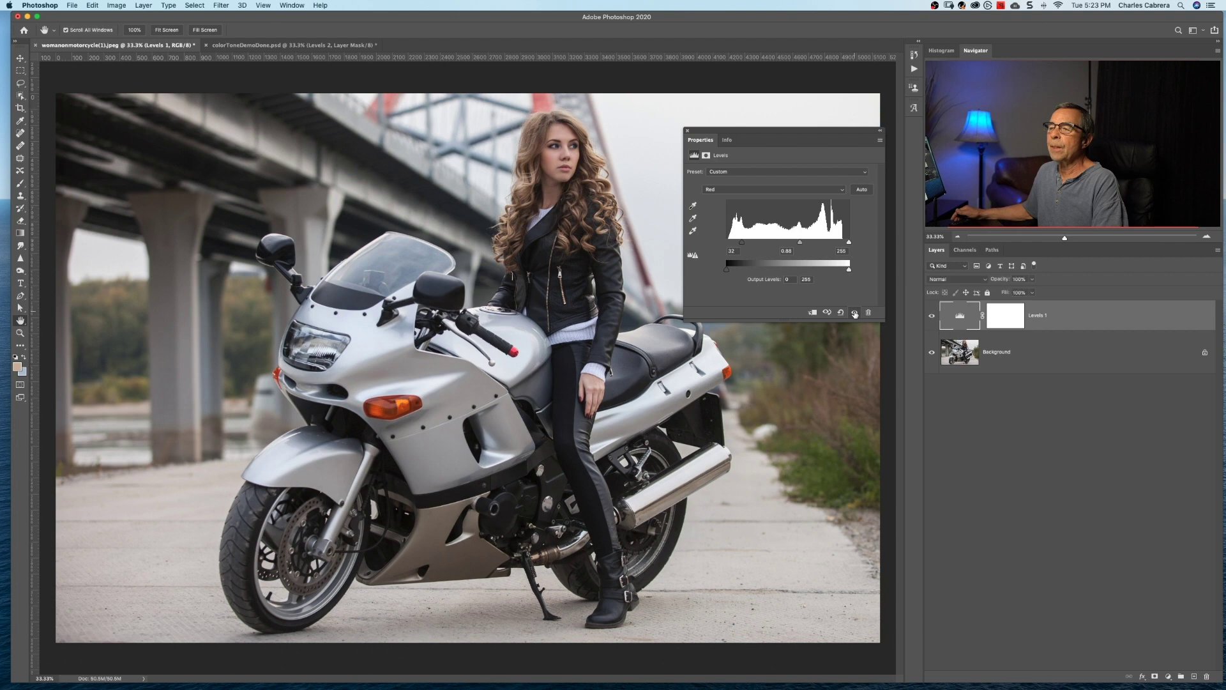